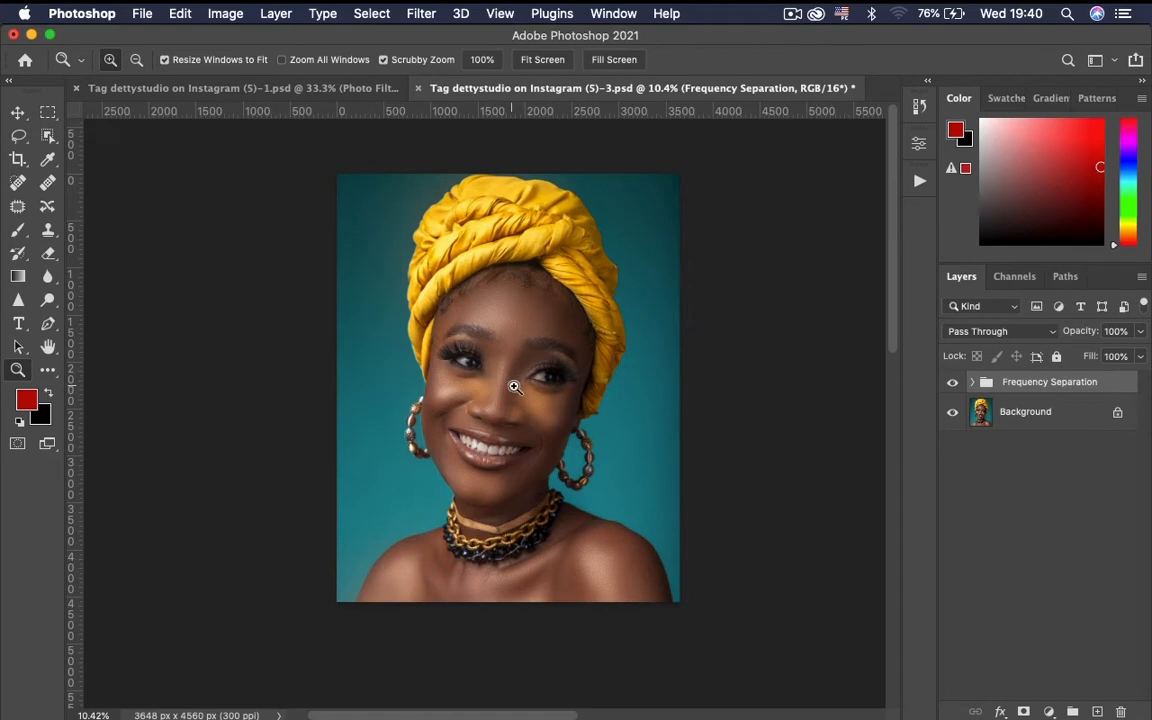
pyautogui.moveTo(509, 386); pyautogui.dragTo(582, 397)
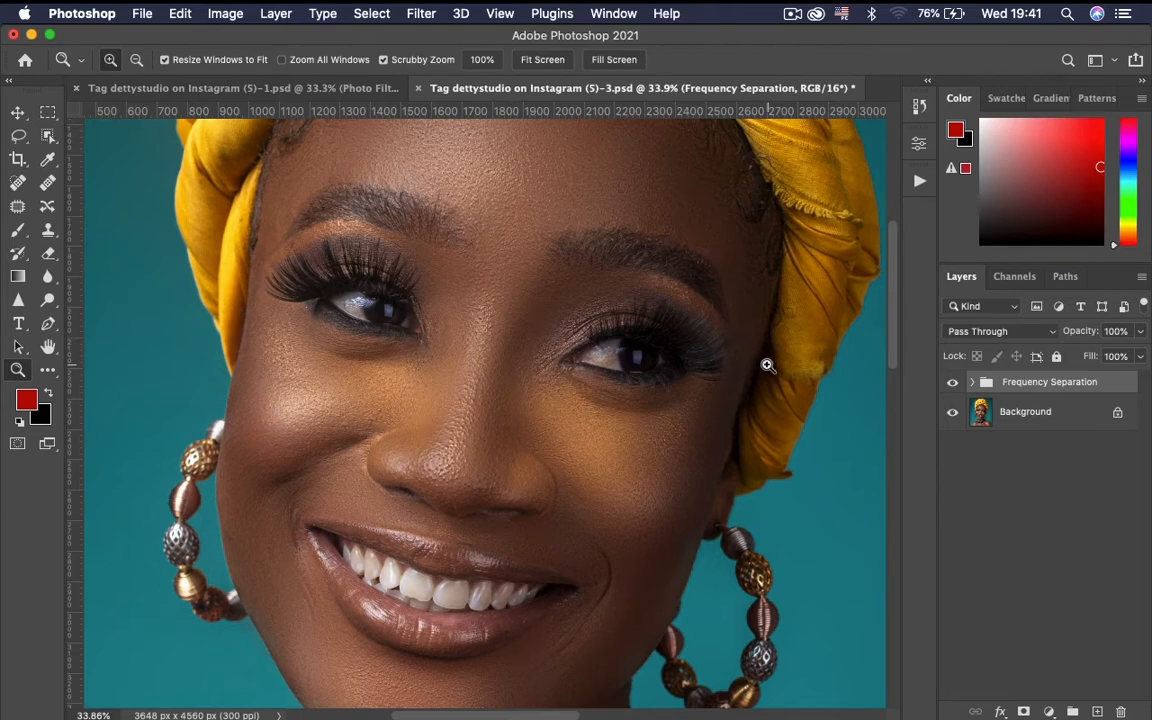
pyautogui.moveTo(550, 424); pyautogui.dragTo(566, 300)
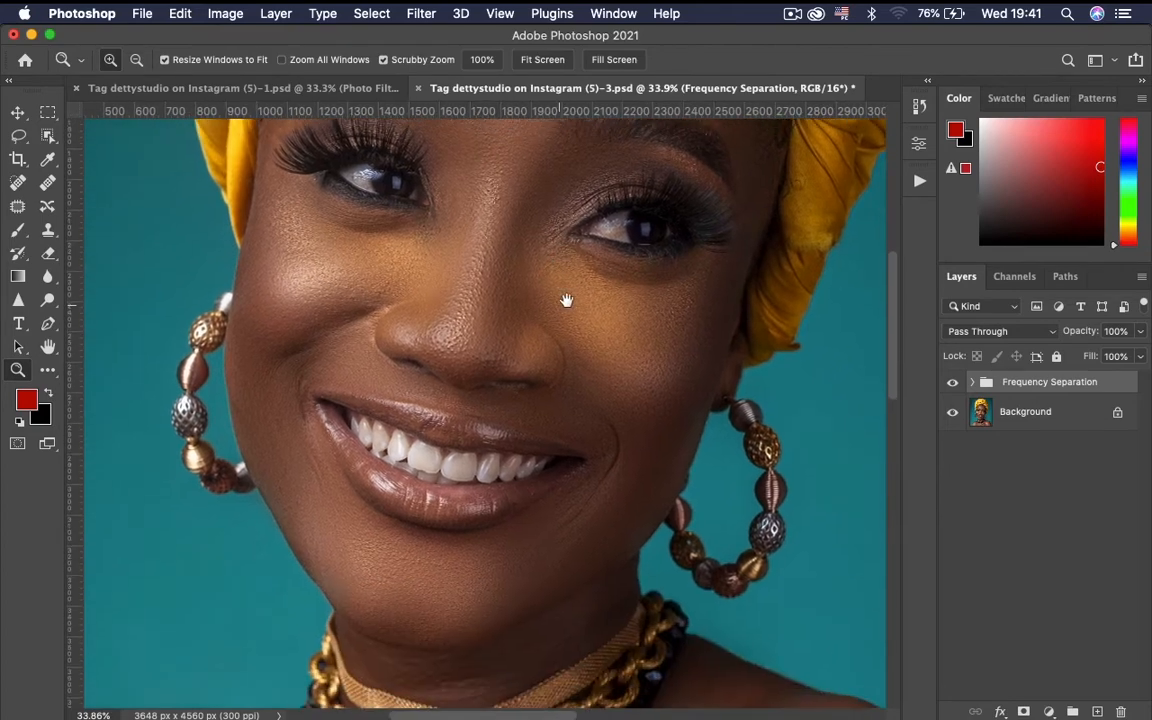
pyautogui.press('super+minus')
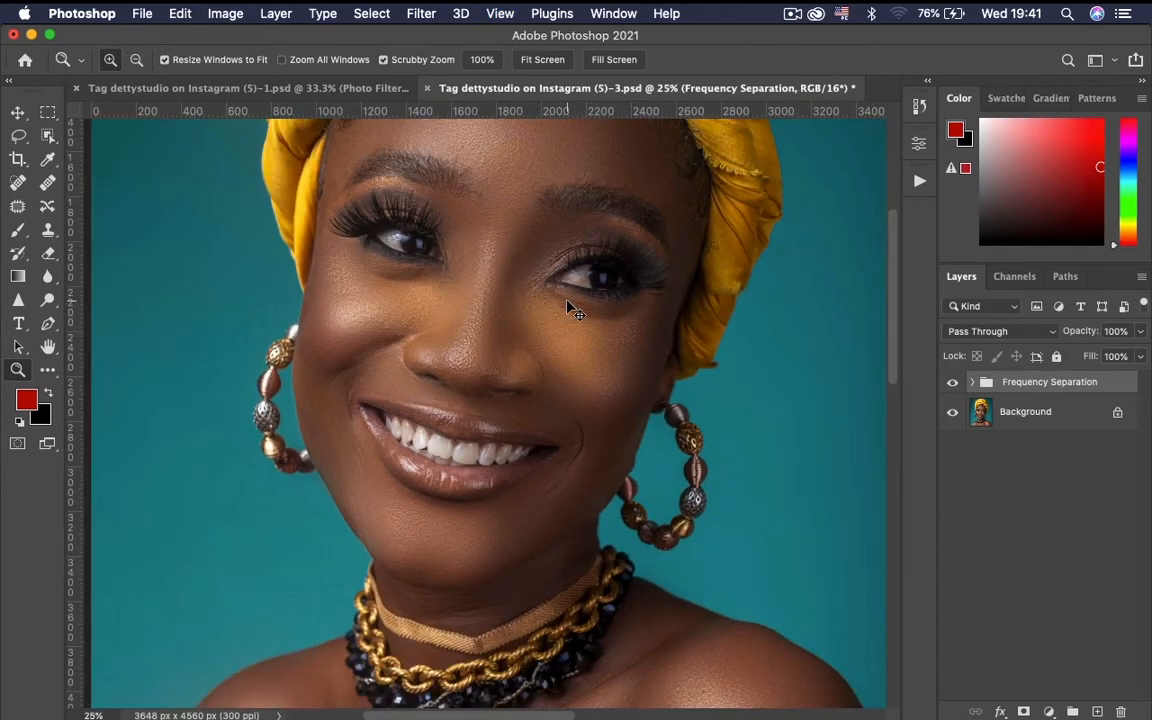
pyautogui.press('super+minus')
pyautogui.press('super+minus')
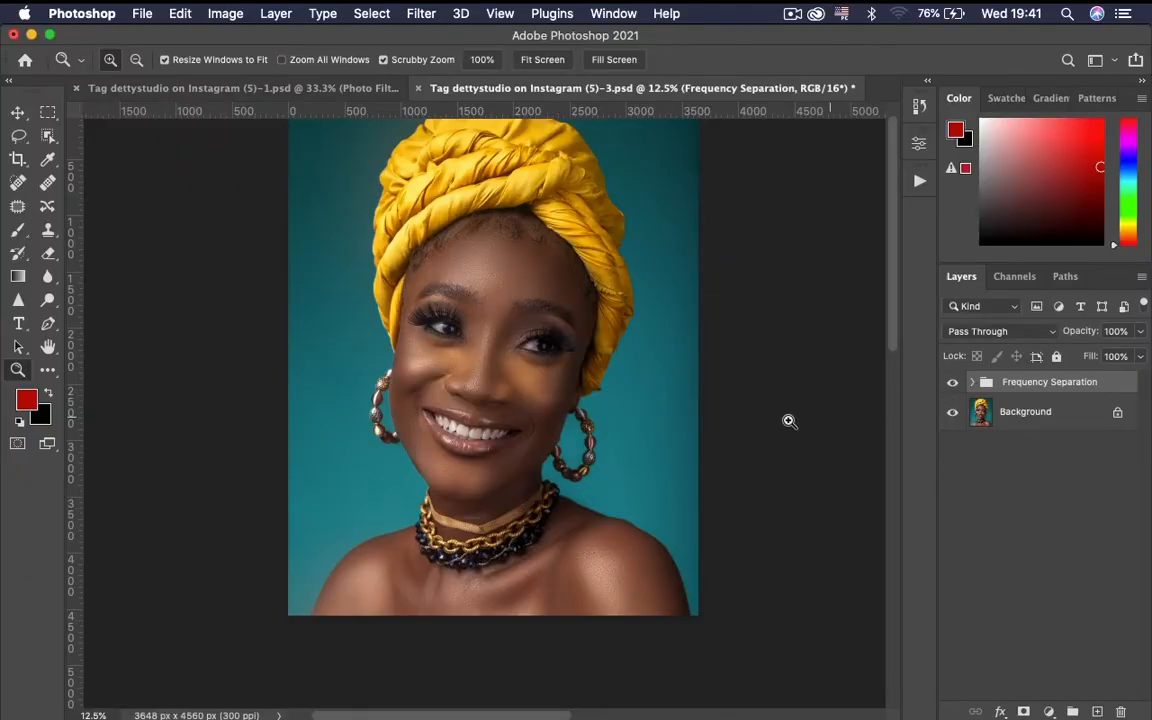
# Add a Photo Filter adjustment layer using Cooling Filter (82) with Preserve Luminosity off, and invert its layer mask to black
pyautogui.moveTo(444, 385); pyautogui.dragTo(637, 427)
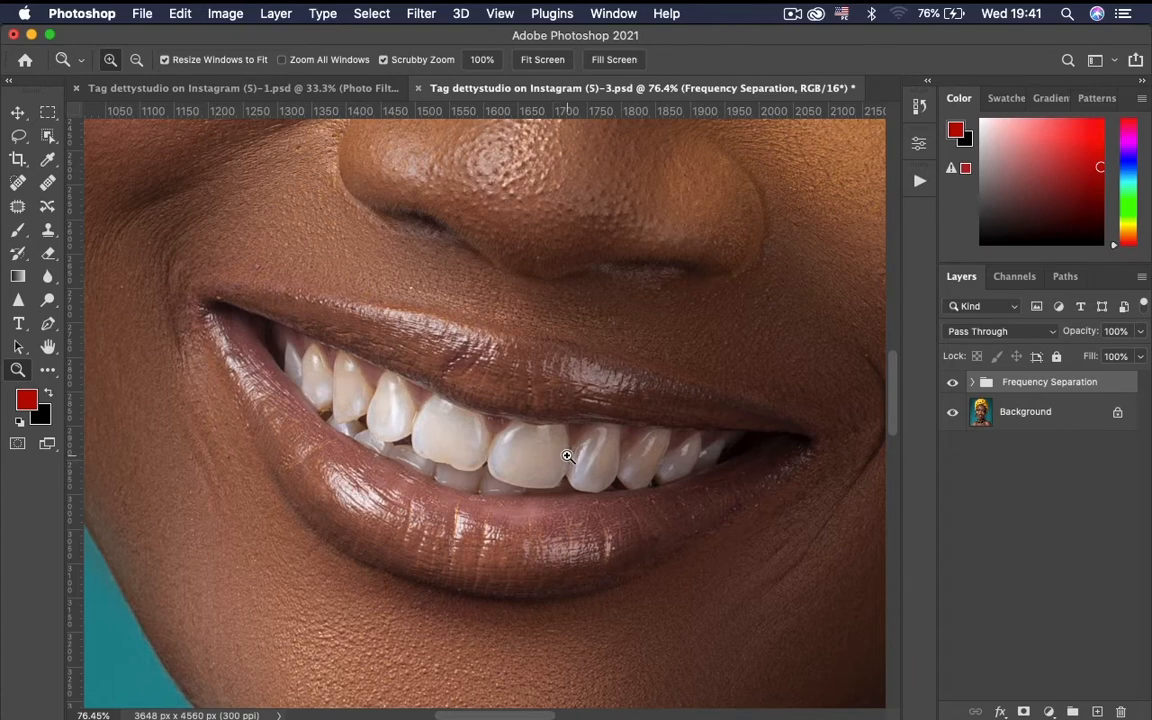
pyautogui.click(1047, 711)
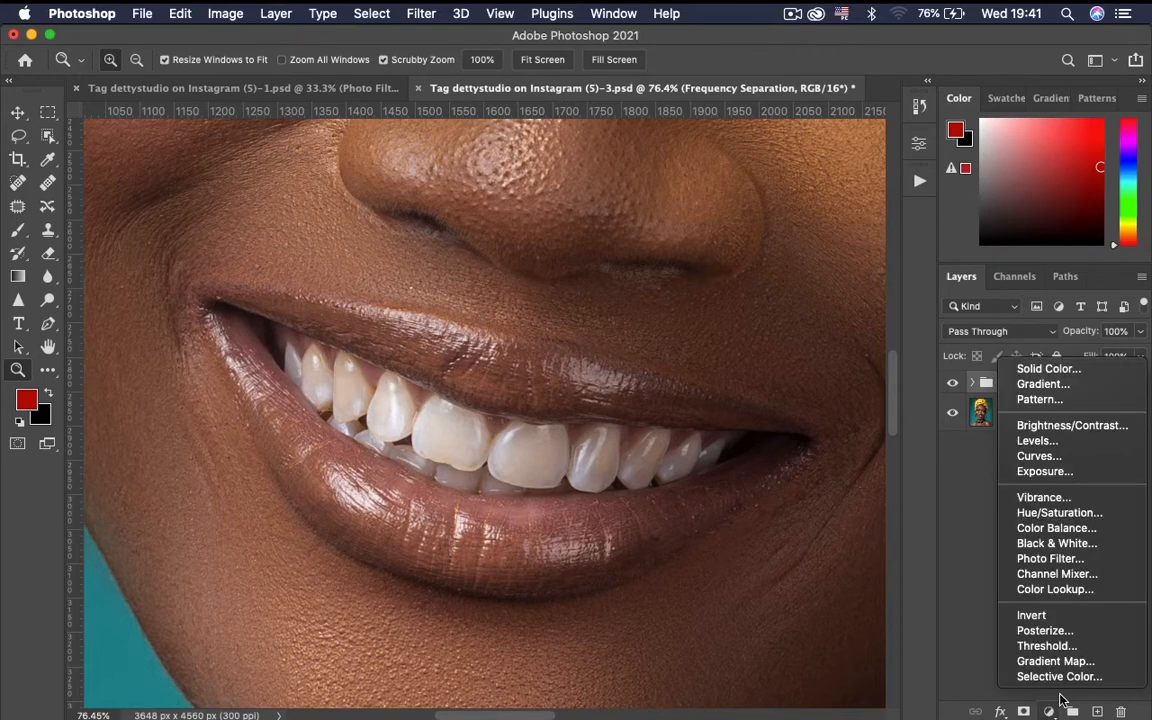
pyautogui.click(1055, 559)
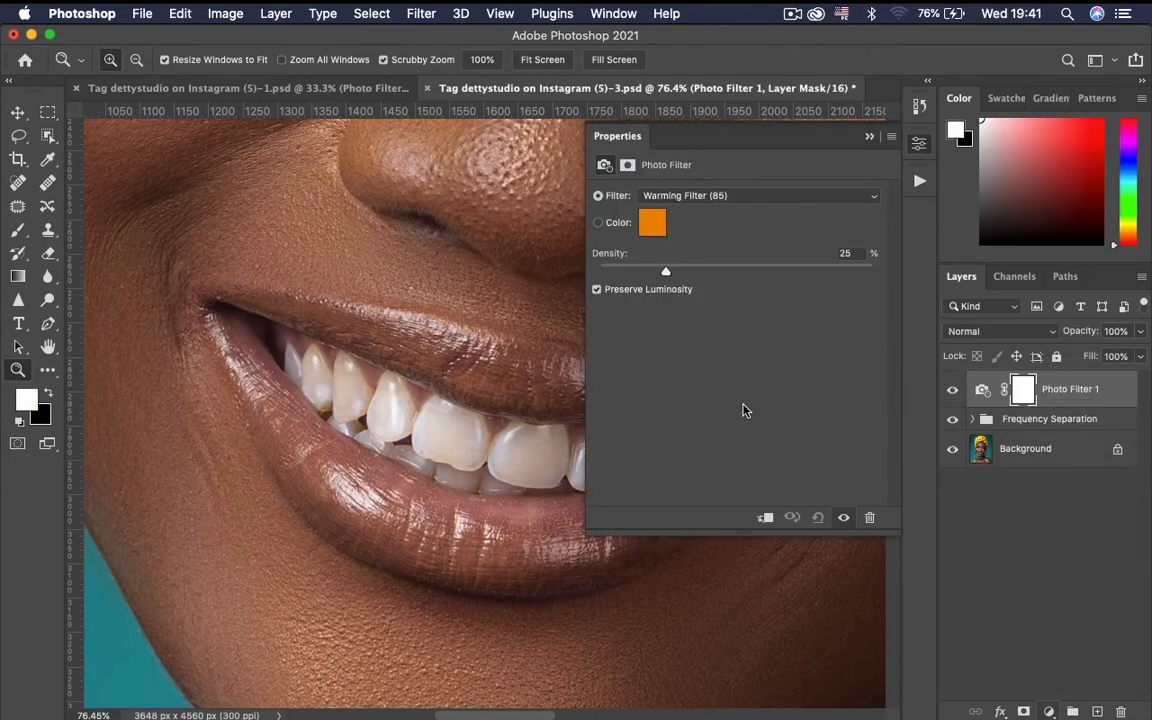
pyautogui.click(709, 196)
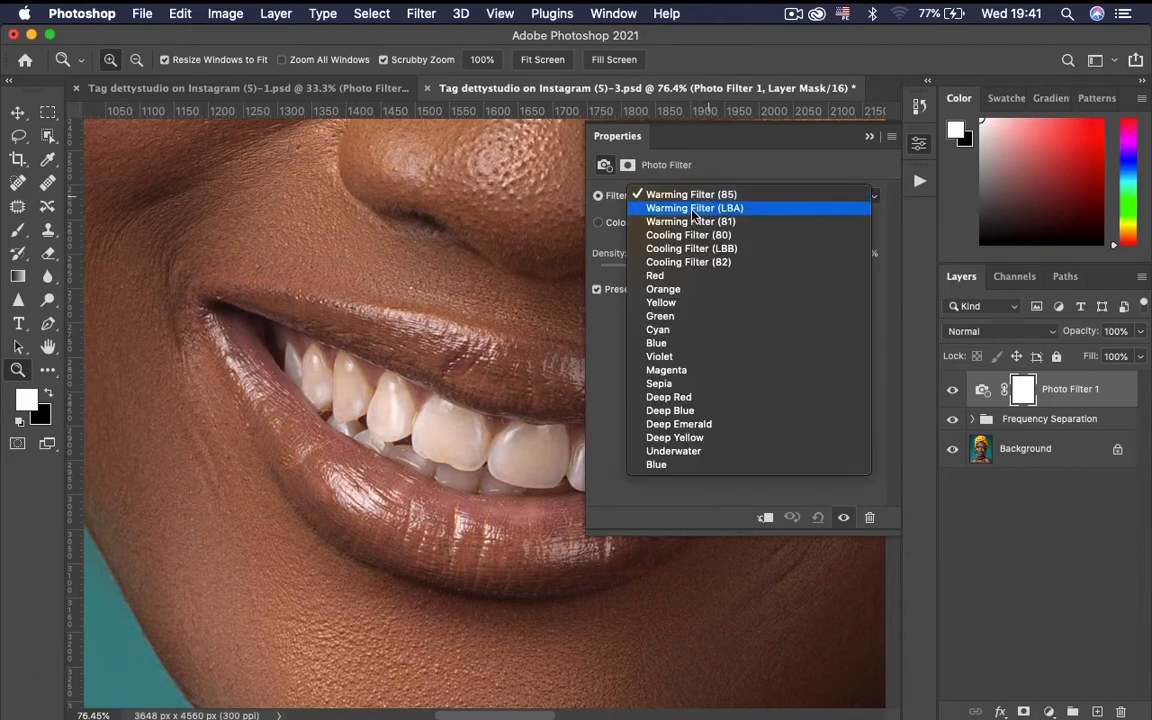
pyautogui.click(687, 261)
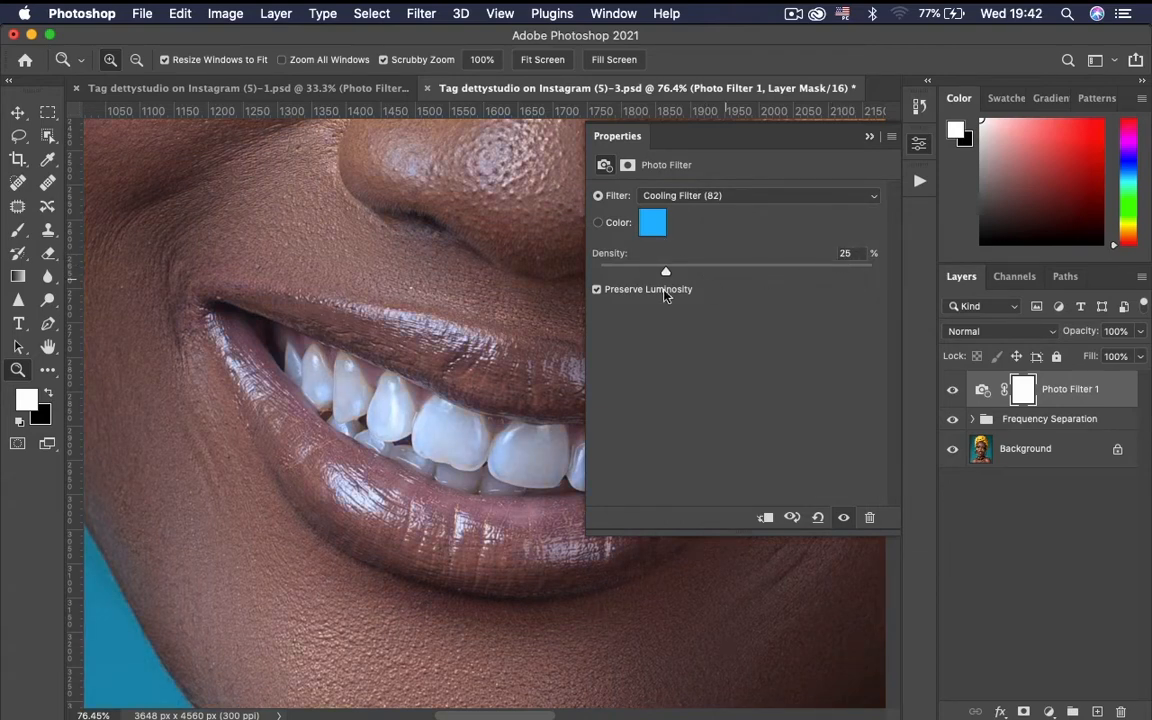
pyautogui.click(597, 290)
pyautogui.click(1020, 390)
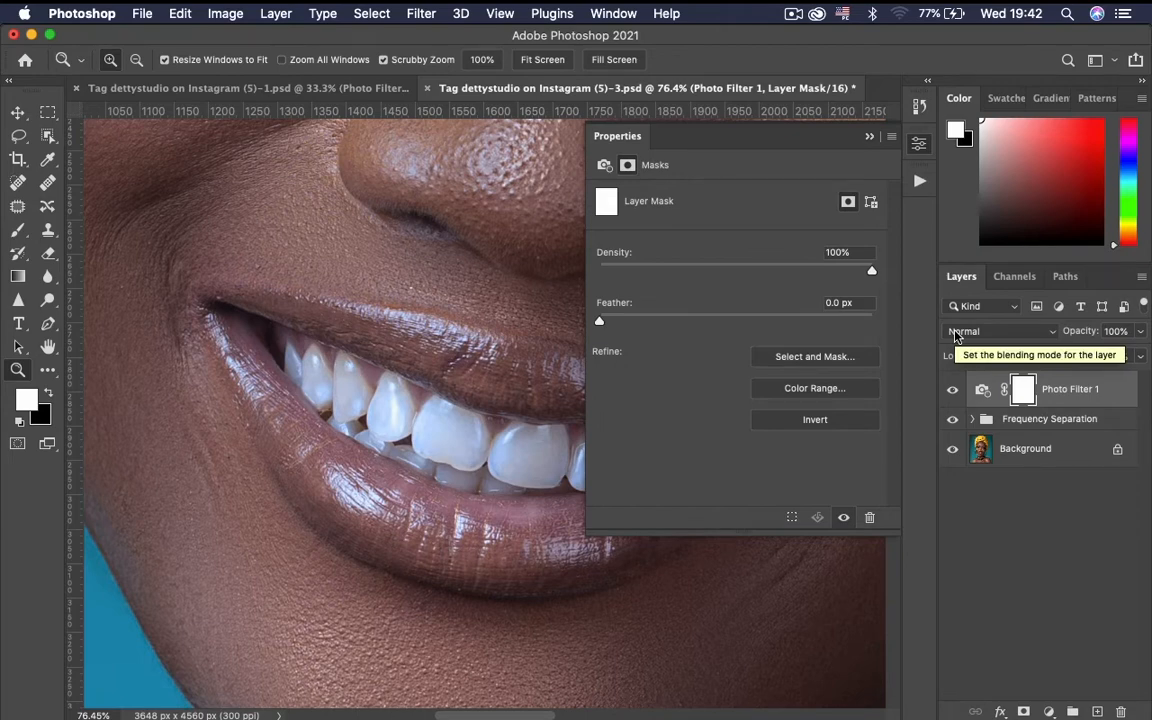
pyautogui.press('super+i')
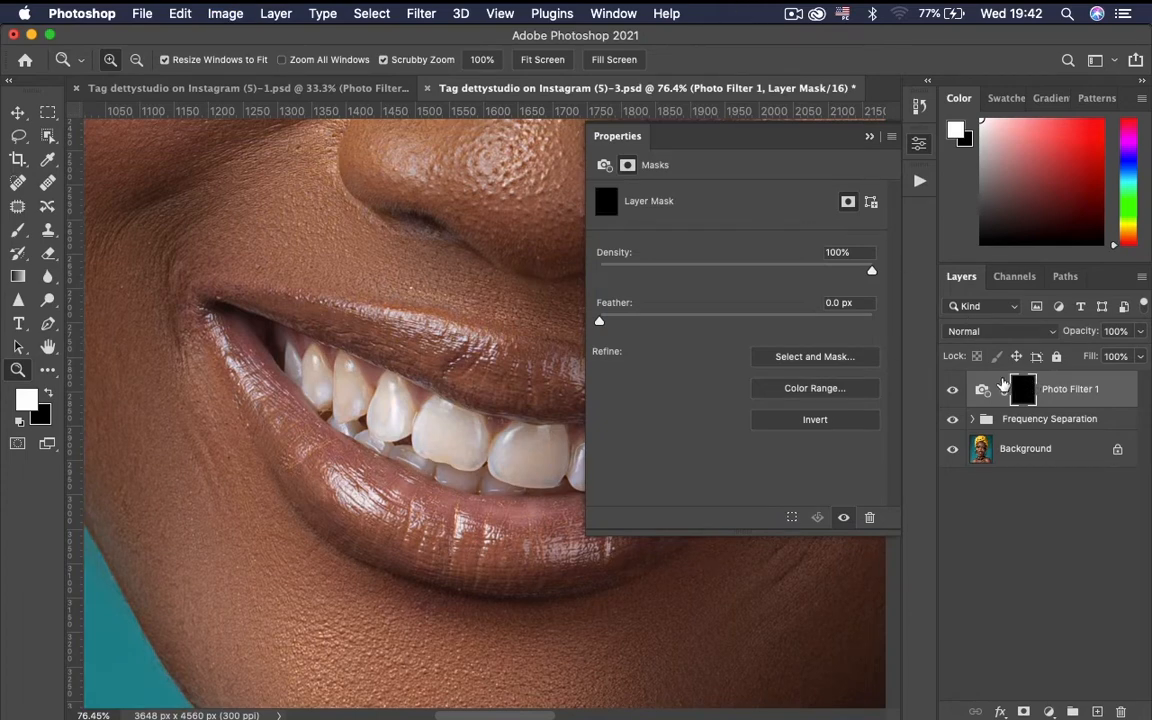
# Add a Black & White adjustment layer above the Photo Filter layer and lower its opacity to 20%
pyautogui.click(1049, 711)
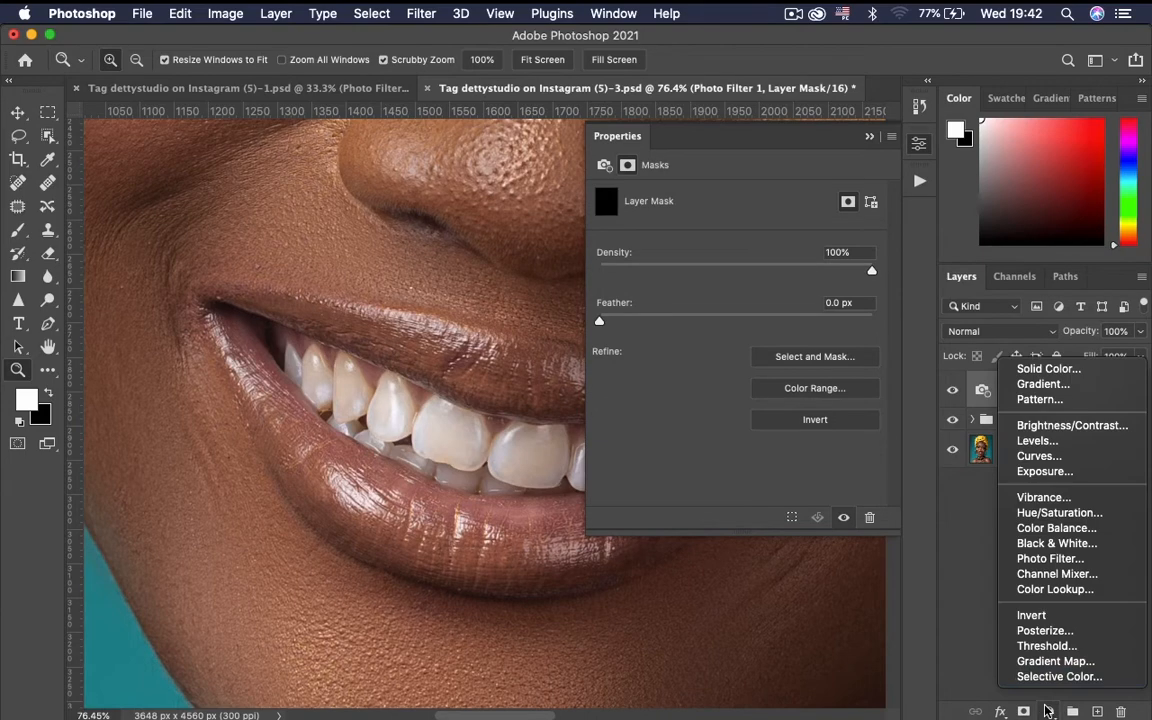
pyautogui.click(1087, 547)
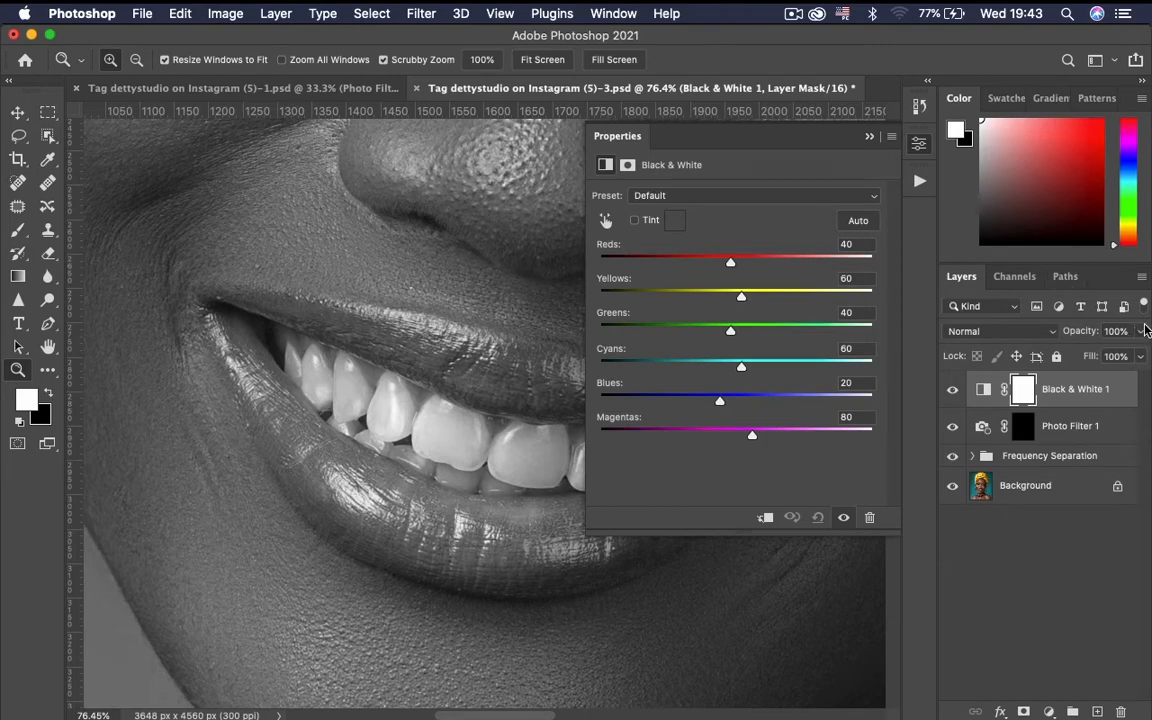
pyautogui.click(1140, 331)
pyautogui.moveTo(1138, 354); pyautogui.dragTo(1077, 356)
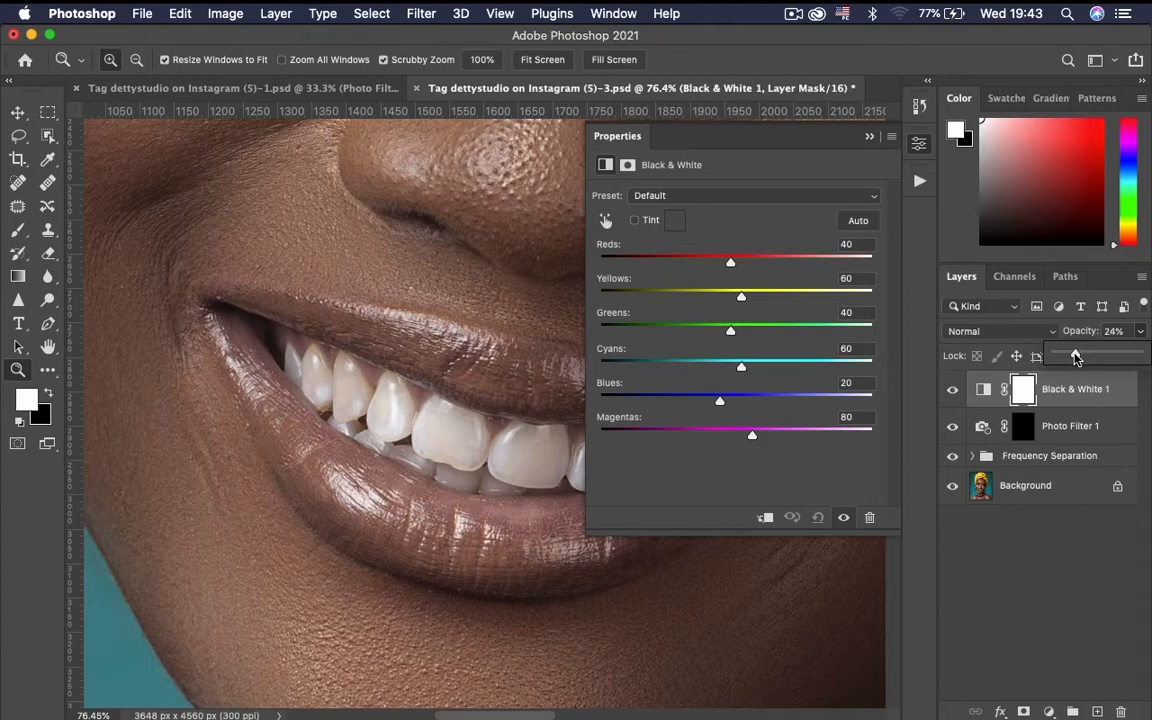
pyautogui.moveTo(1073, 356); pyautogui.dragTo(1072, 357)
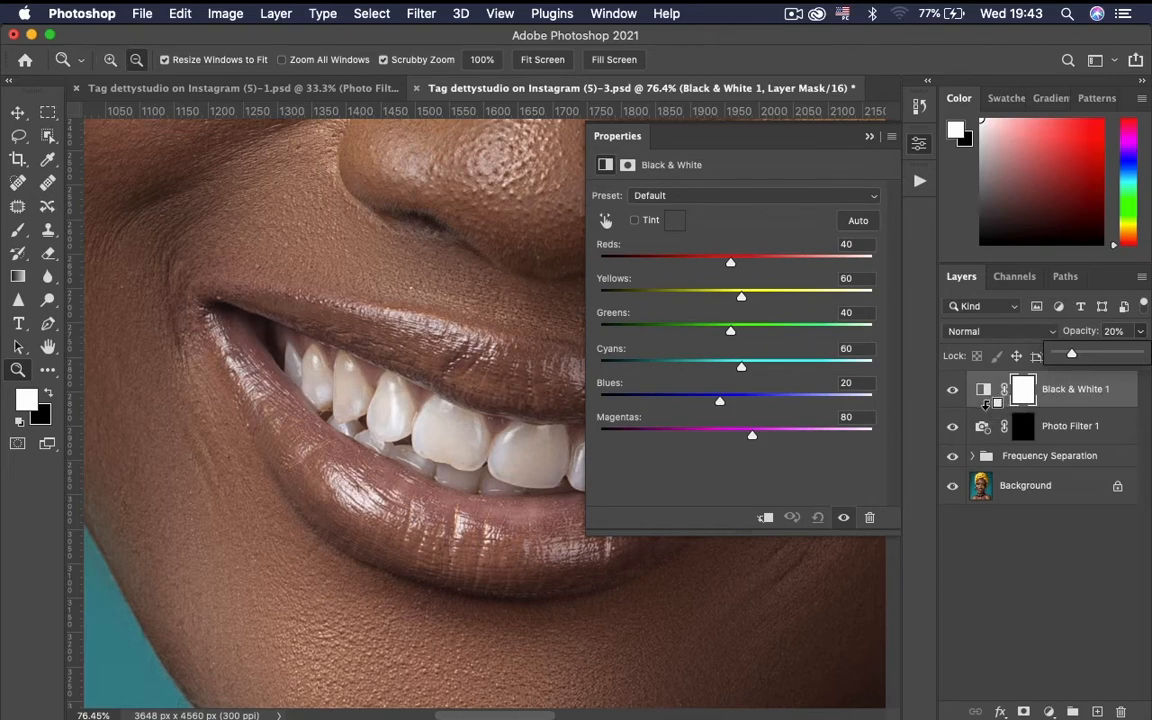
# Clip the Black & White layer to the Photo Filter layer with a clipping mask
pyautogui.keyDown('alt'); pyautogui.click(984, 401); pyautogui.keyUp('alt')
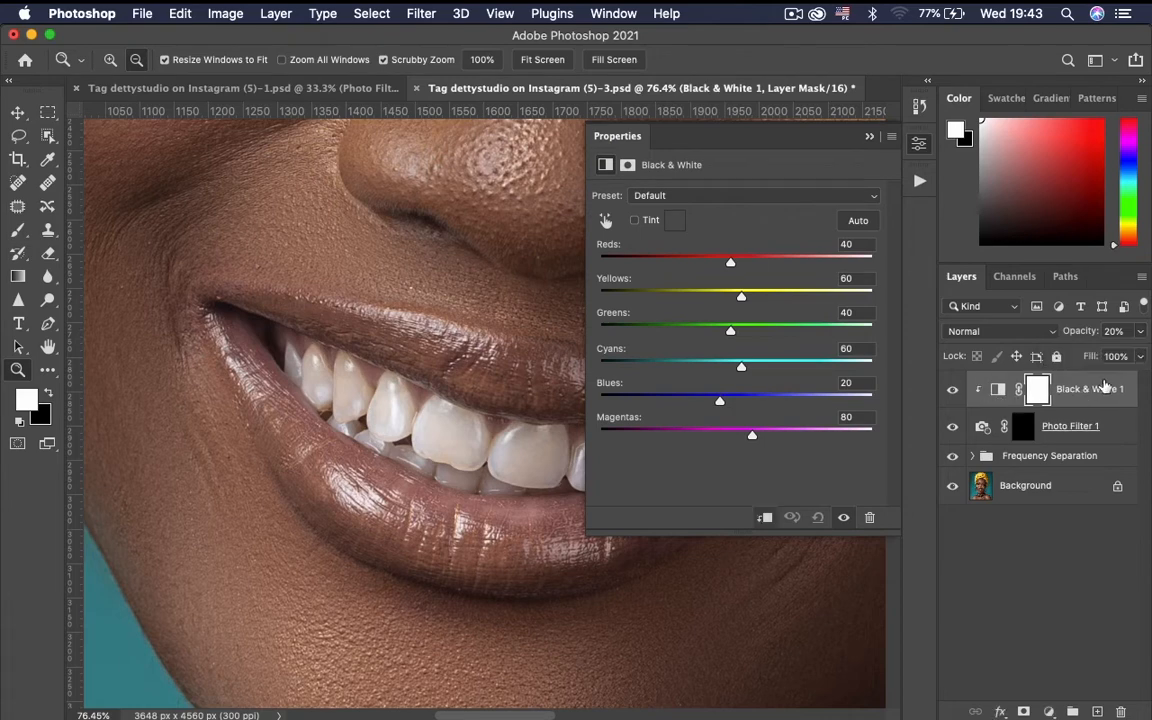
pyautogui.press('super+z')
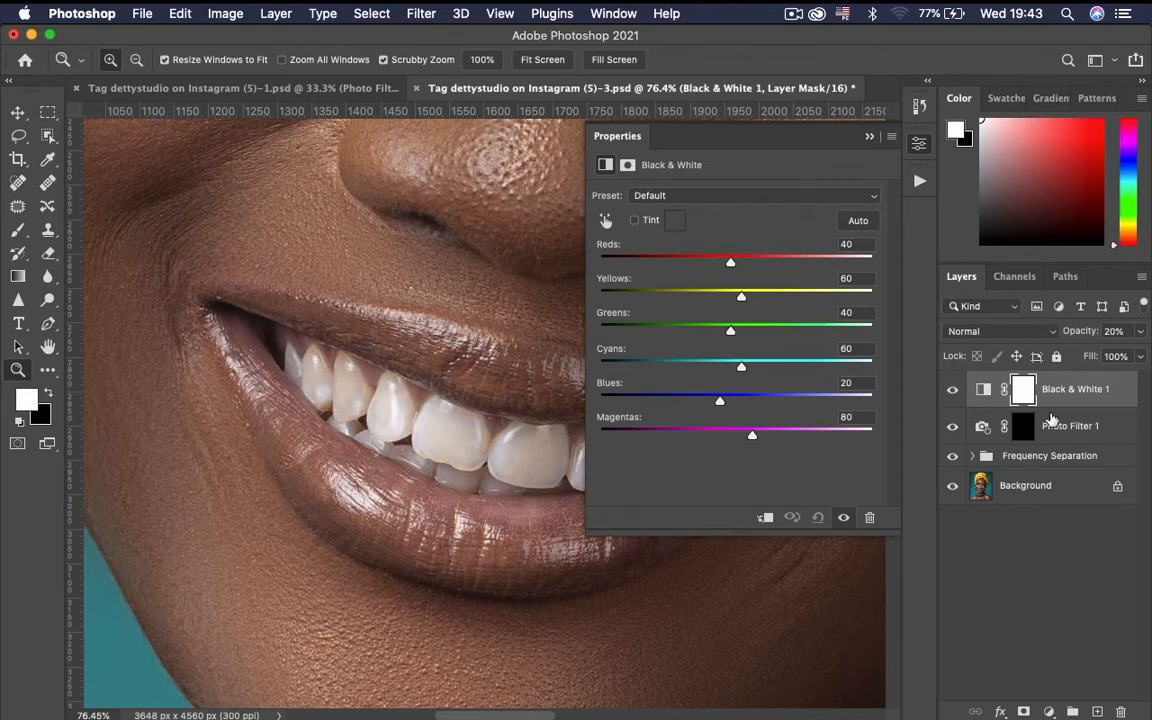
pyautogui.rightClick(1050, 400)
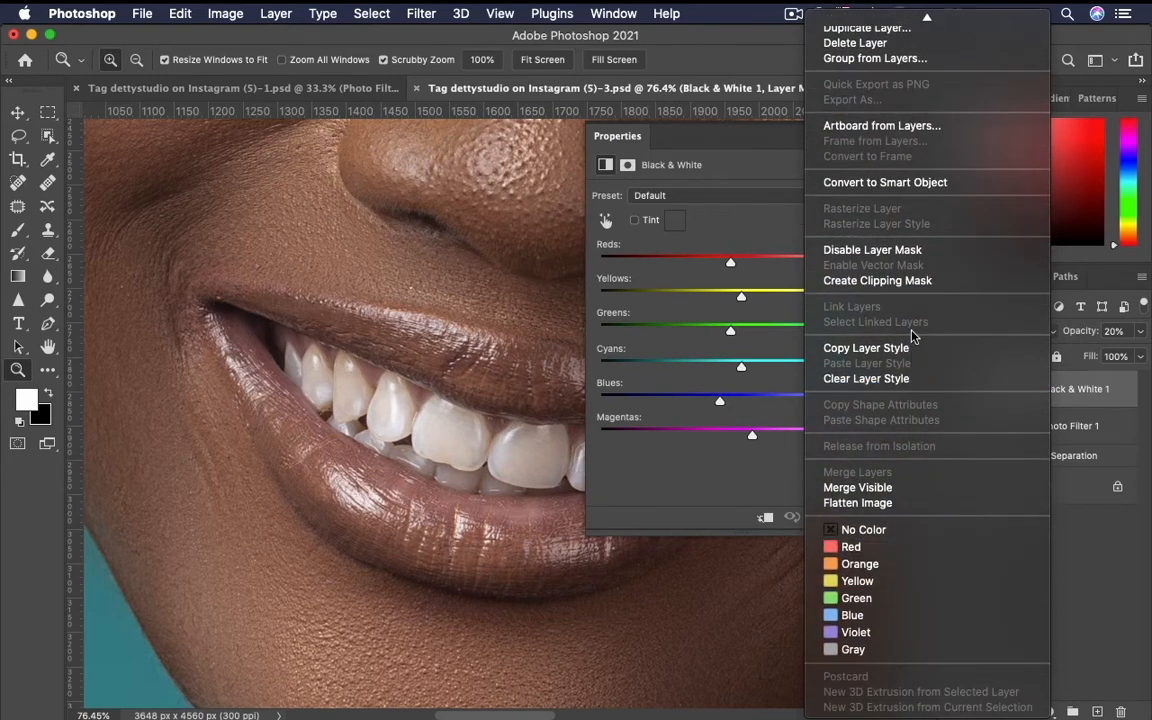
pyautogui.scroll(1, 920, 314)
pyautogui.scroll(1, 920, 314)
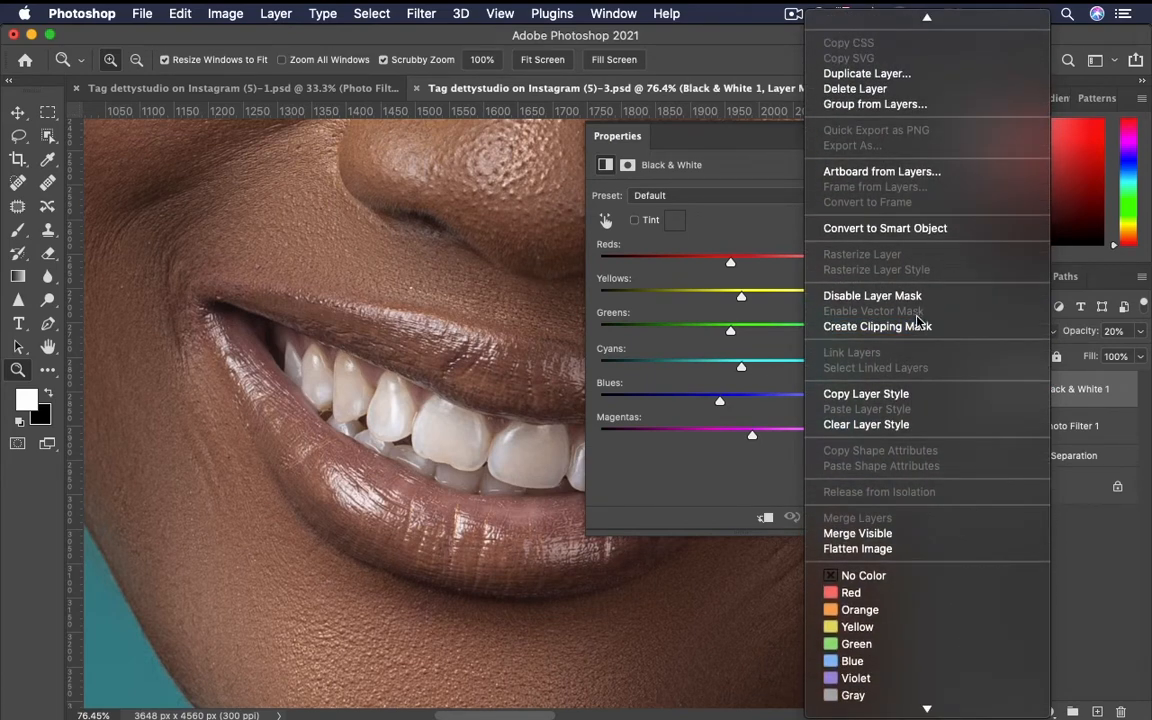
pyautogui.click(913, 330)
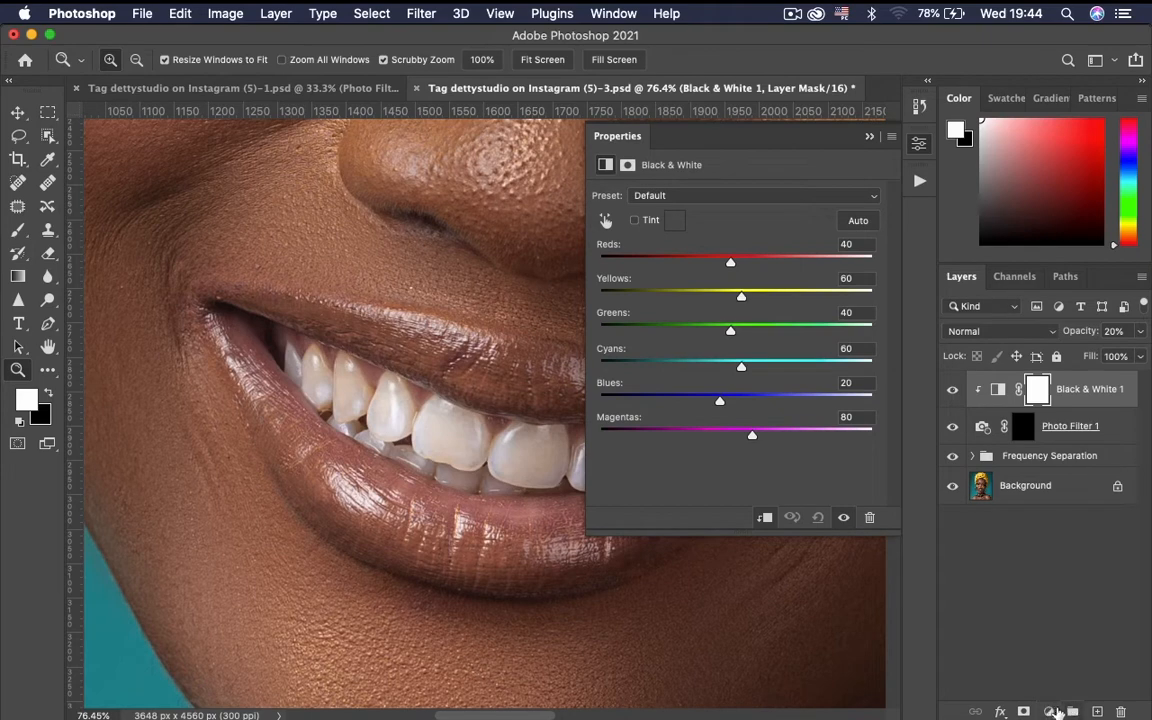
# Add a Curves adjustment layer on top and brighten the midtones with an RGB curve point at input 129, output 146
pyautogui.click(1047, 711)
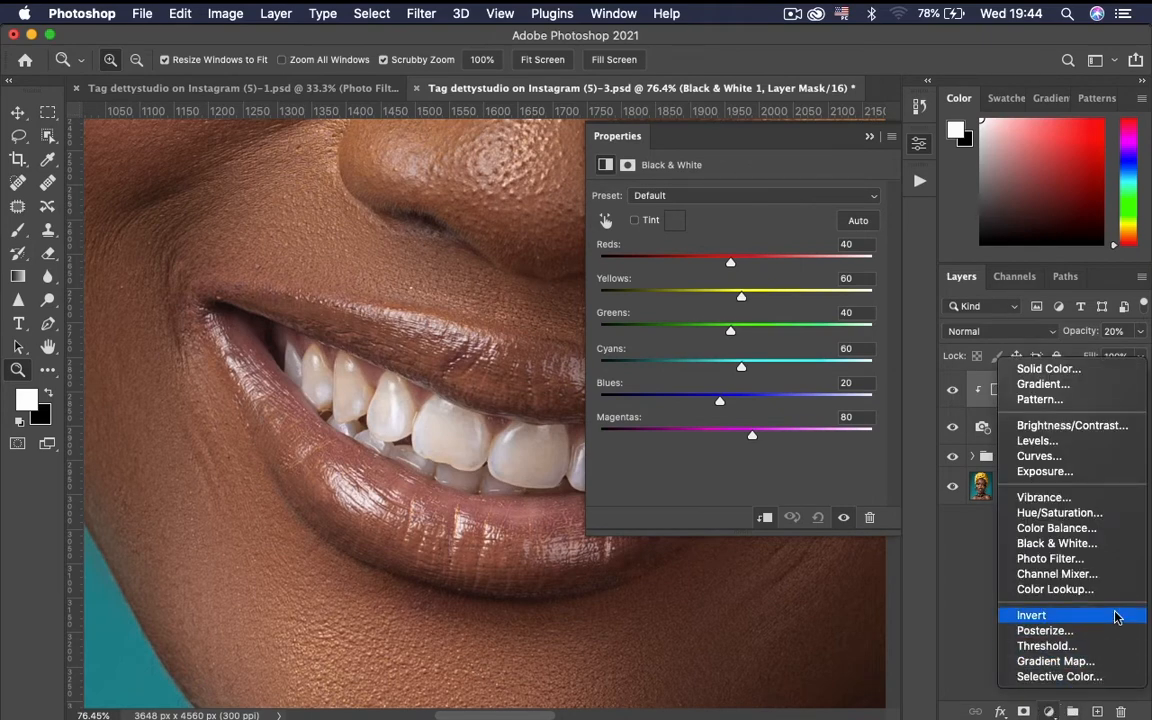
pyautogui.click(1039, 456)
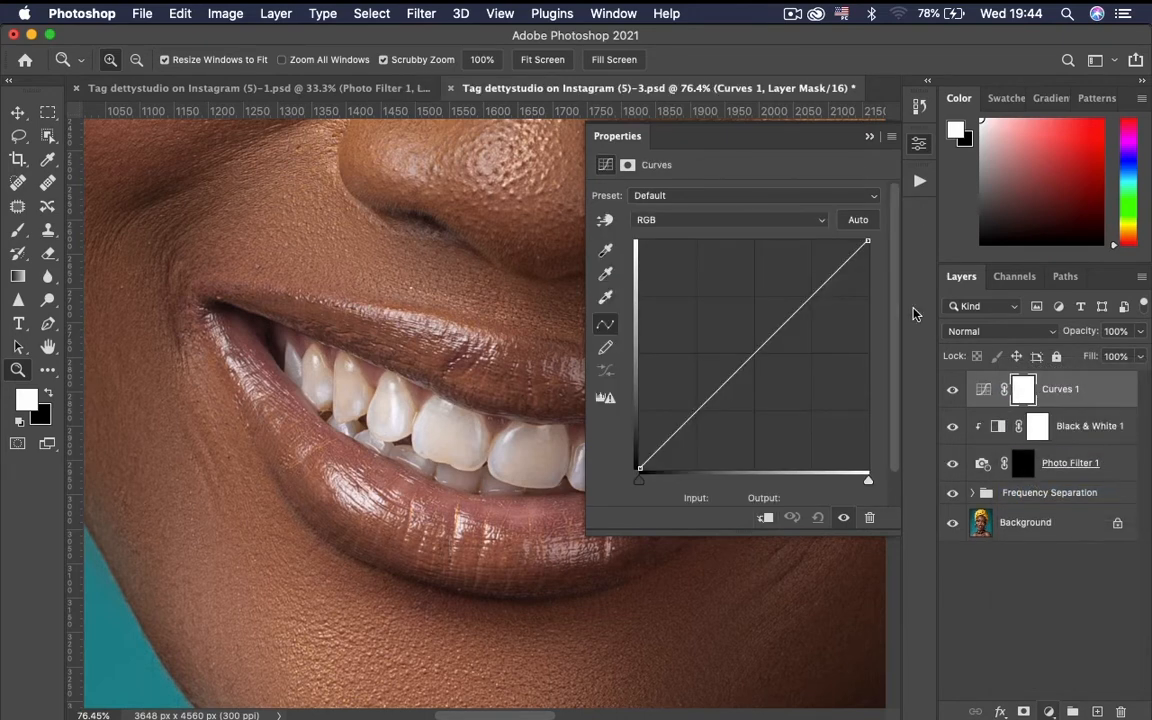
pyautogui.click(773, 336)
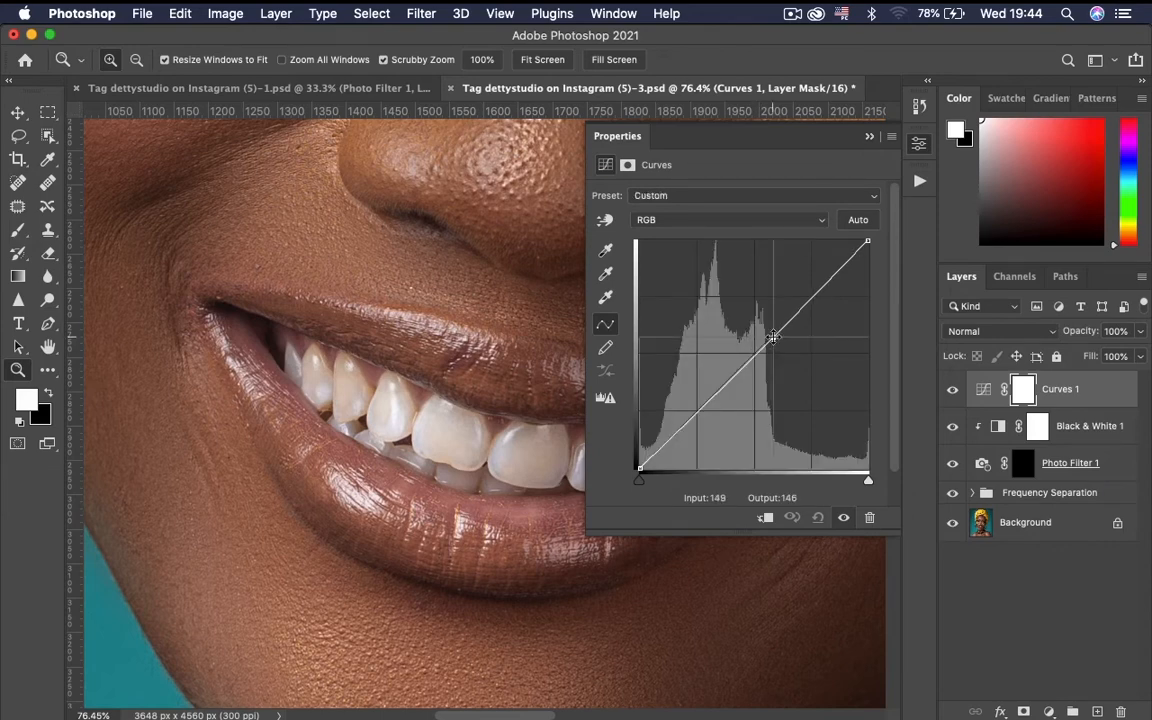
pyautogui.moveTo(771, 336); pyautogui.dragTo(766, 331)
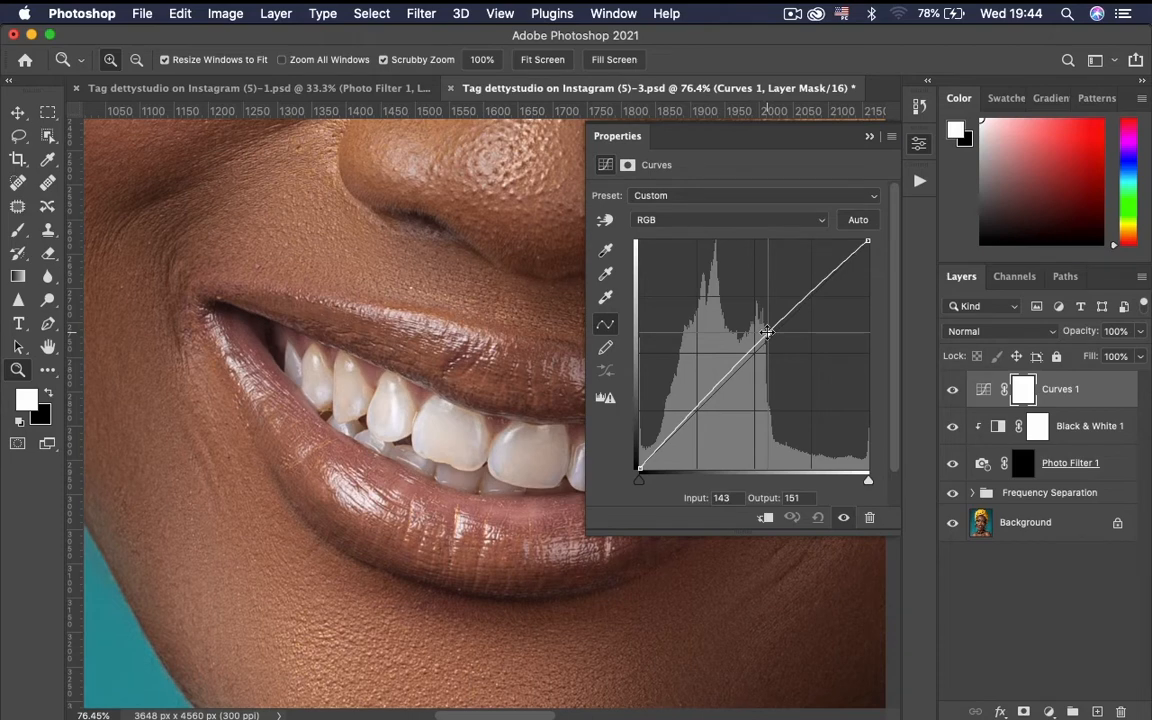
pyautogui.moveTo(767, 336)
pyautogui.mouseDown()
pyautogui.moveTo(746, 364)
pyautogui.moveTo(755, 316)
pyautogui.moveTo(755, 339)
pyautogui.mouseUp()
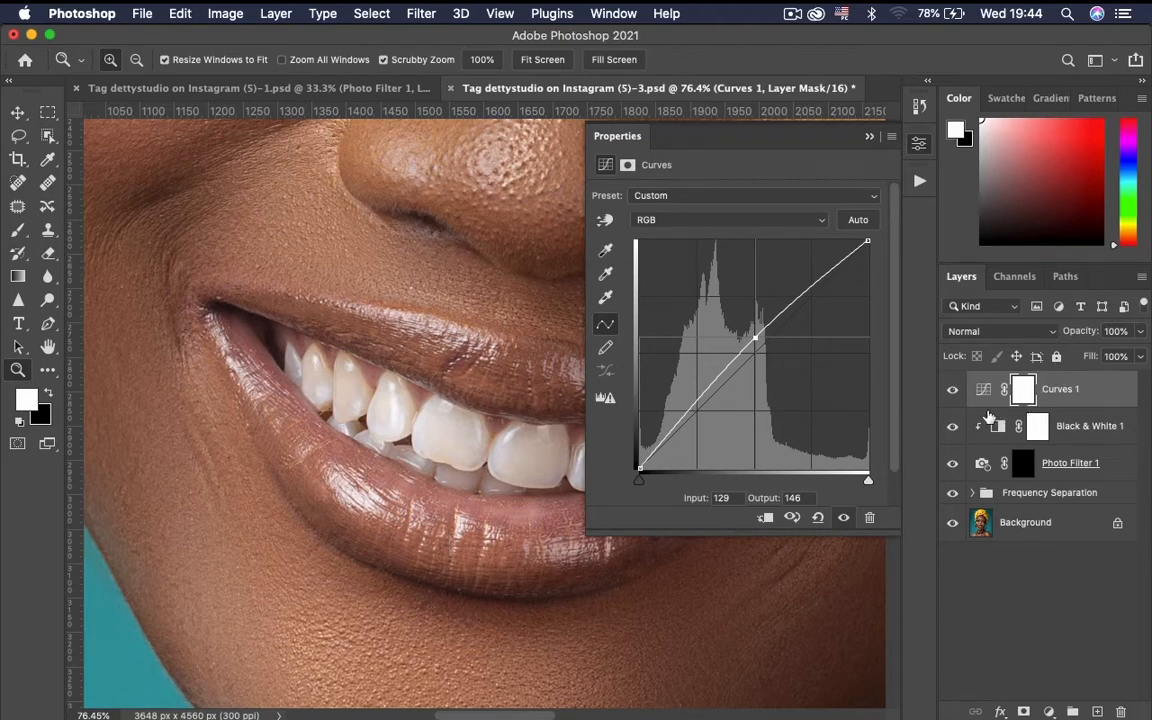
# Clip the Curves layer to the adjustment layers beneath it
pyautogui.press('alt')
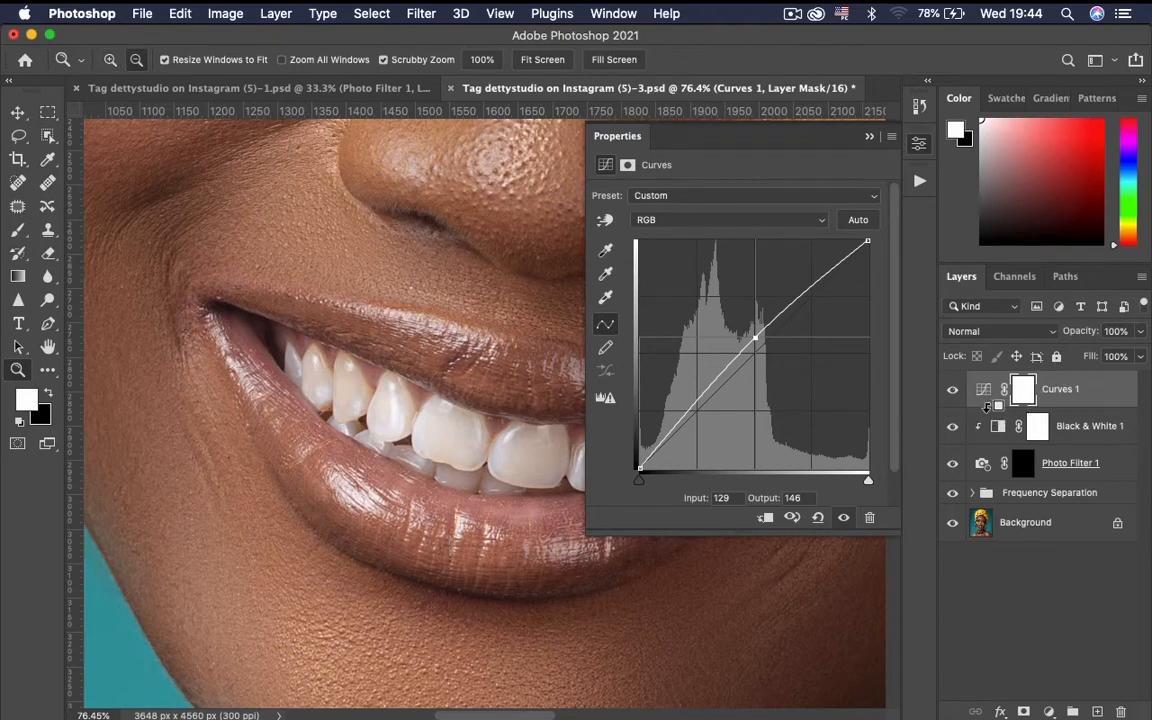
pyautogui.press('super+0')
pyautogui.hotkey('alt', '[')
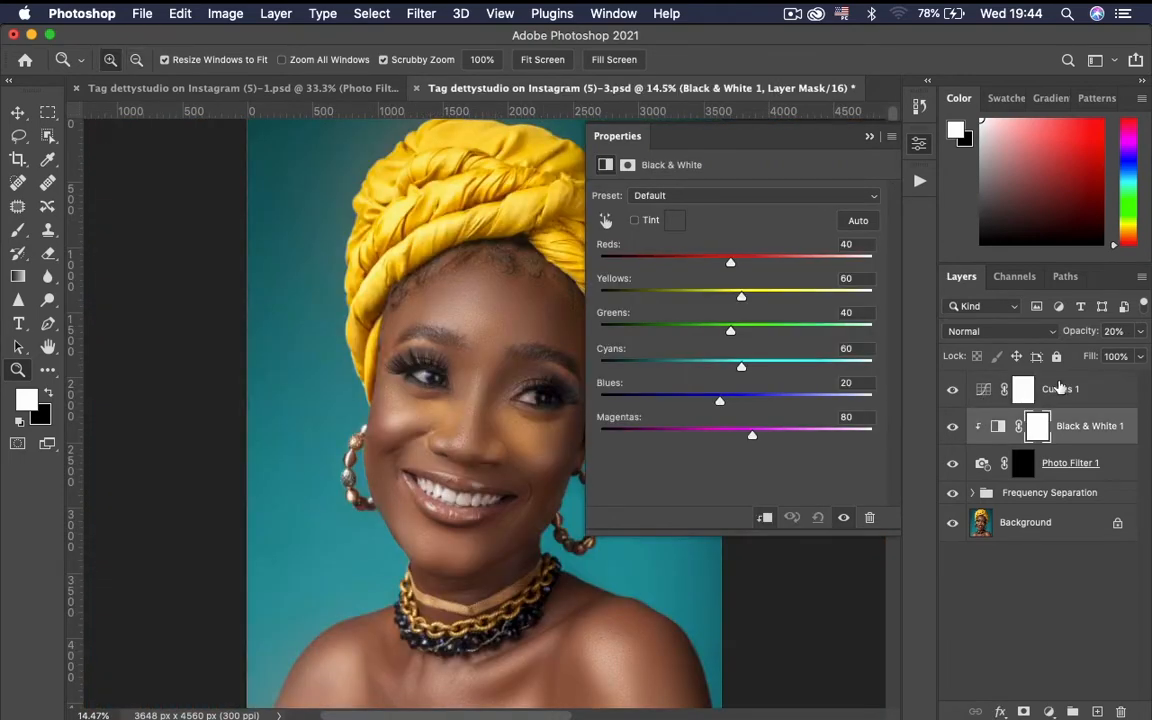
pyautogui.click(1062, 393)
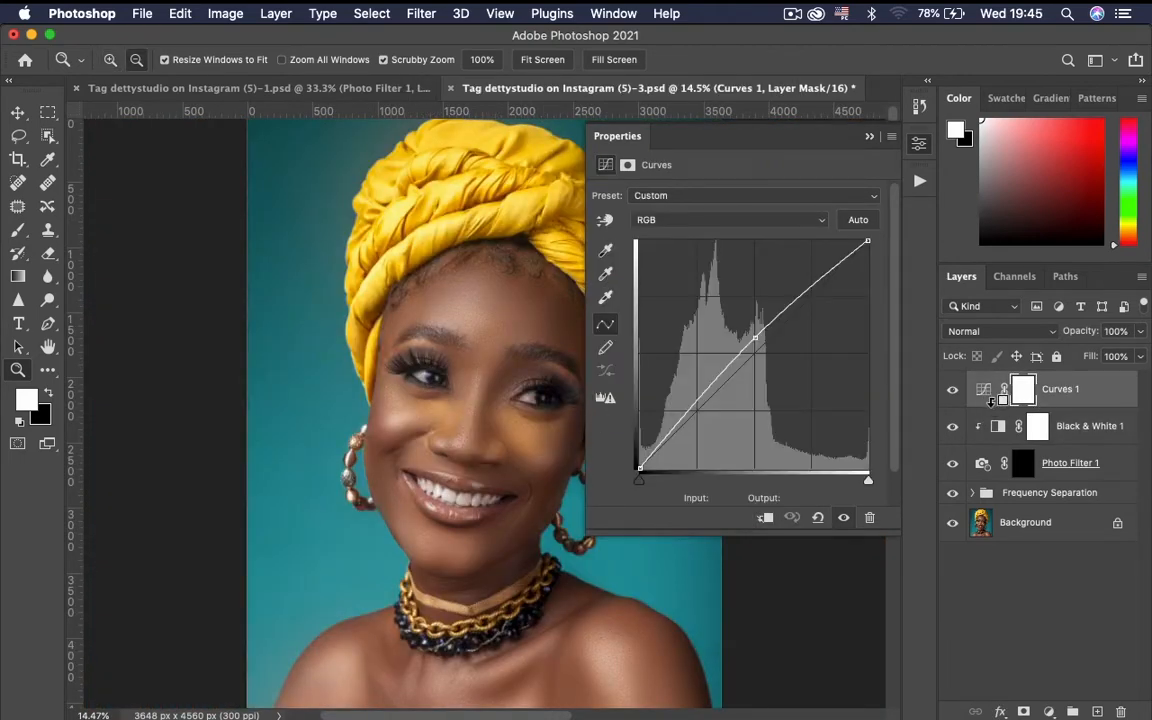
pyautogui.keyDown('alt'); pyautogui.click(1011, 399); pyautogui.keyUp('alt')
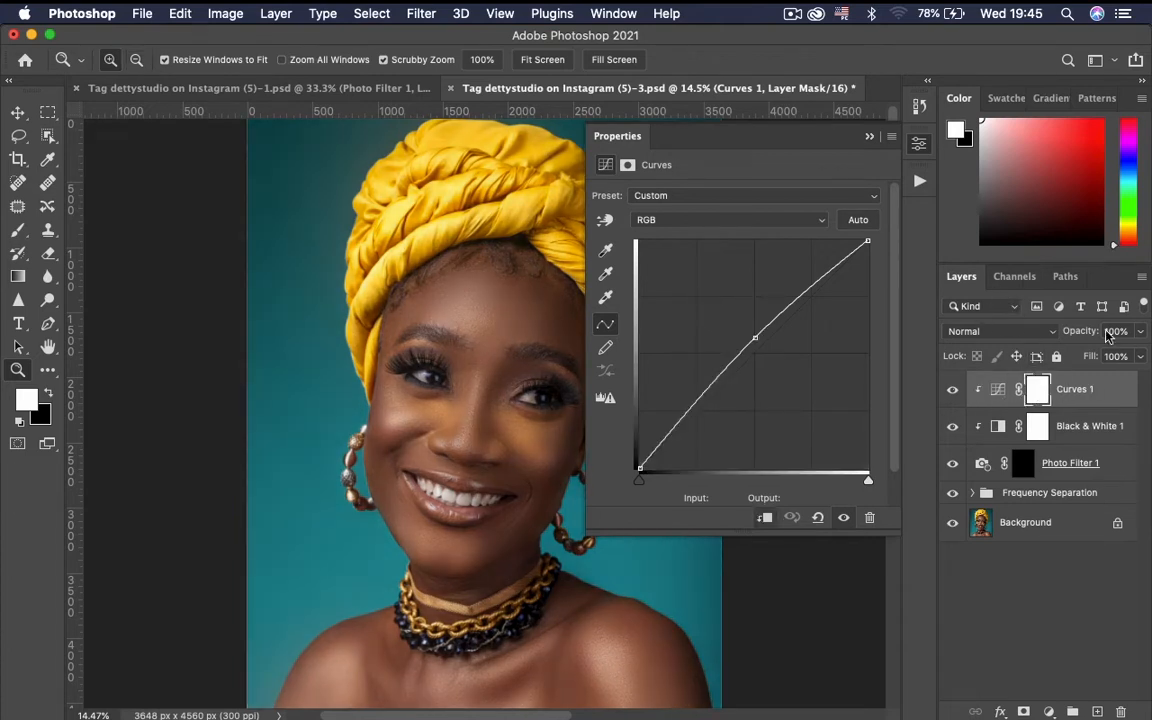
# Group the Curves, Black & White and Photo Filter adjustment layers into one layer group
pyautogui.click(1062, 407)
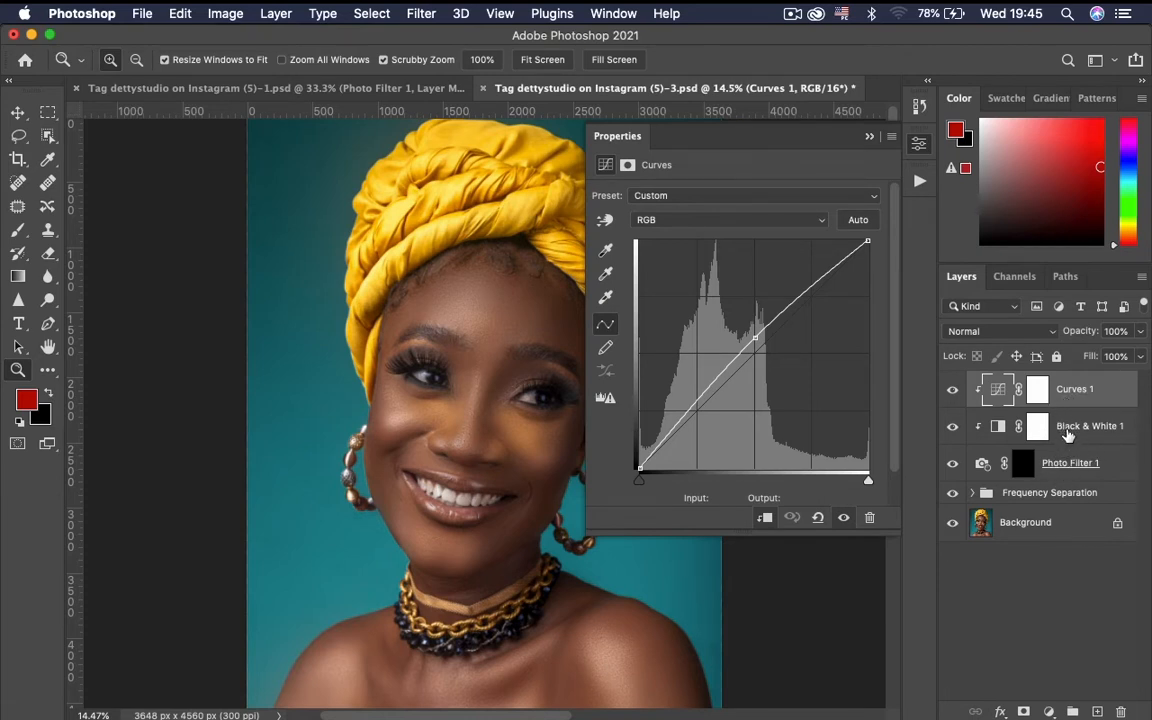
pyautogui.keyDown('shift'); pyautogui.click(1055, 428); pyautogui.keyUp('shift')
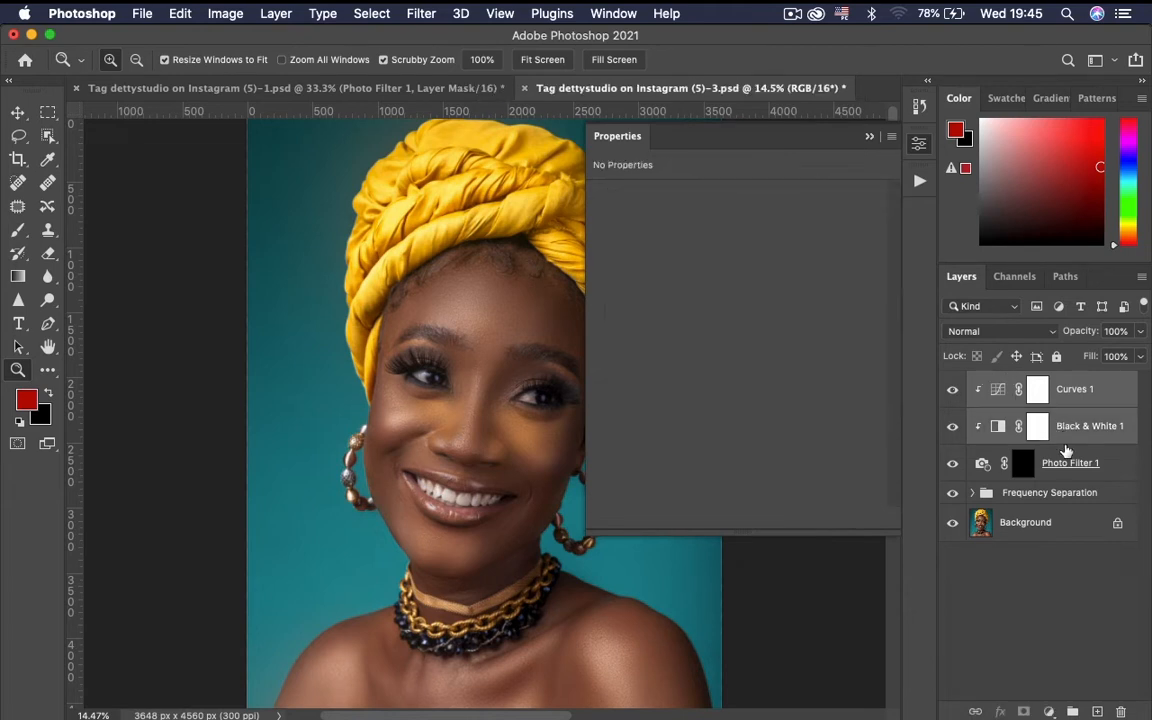
pyautogui.keyDown('shift'); pyautogui.click(1065, 465); pyautogui.keyUp('shift')
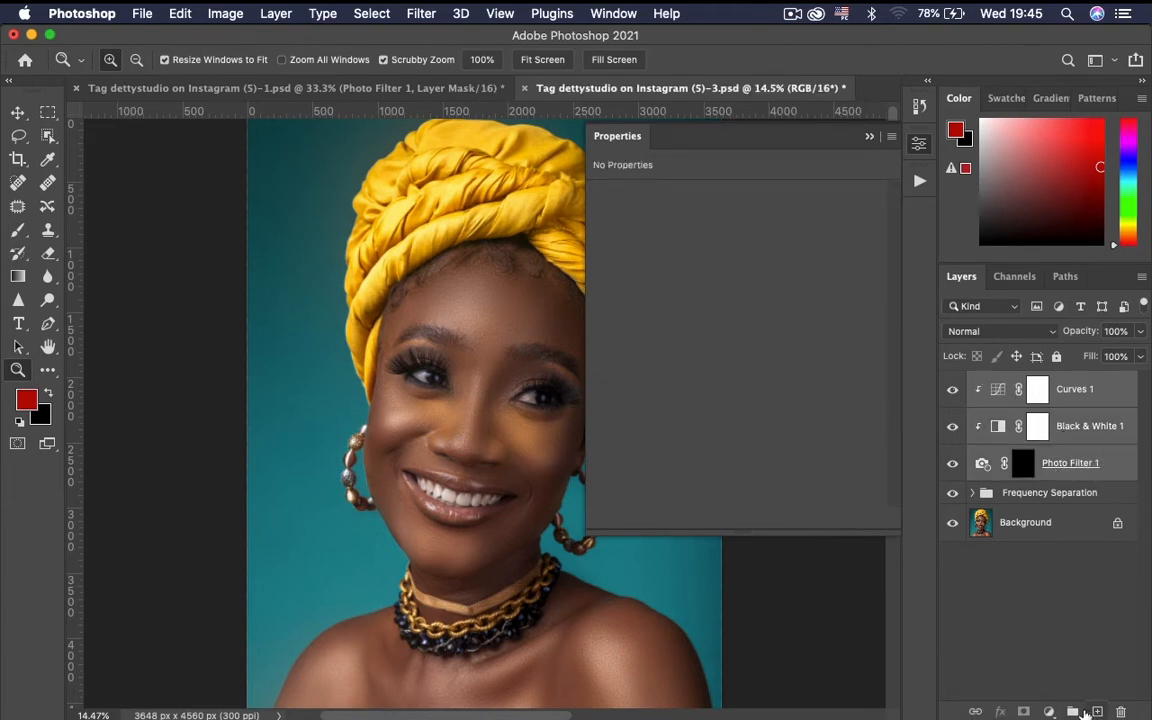
pyautogui.click(1071, 711)
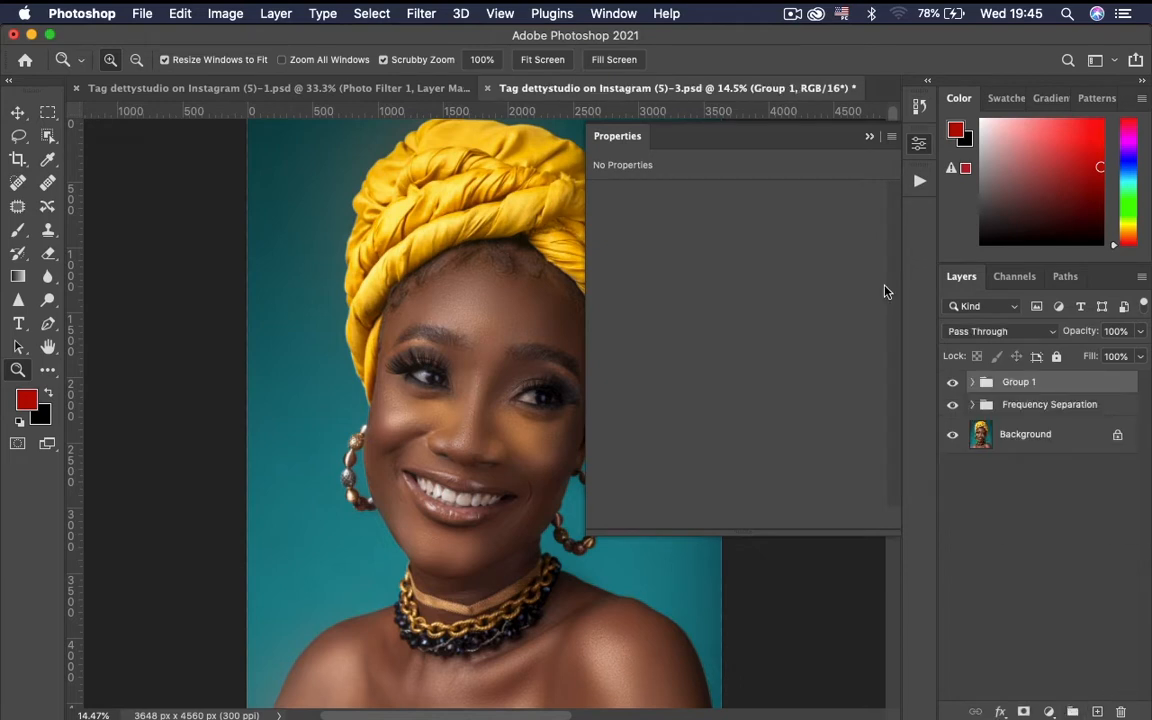
# Rename the new layer group to "Teeth Withening"
pyautogui.doubleClick(1020, 381)
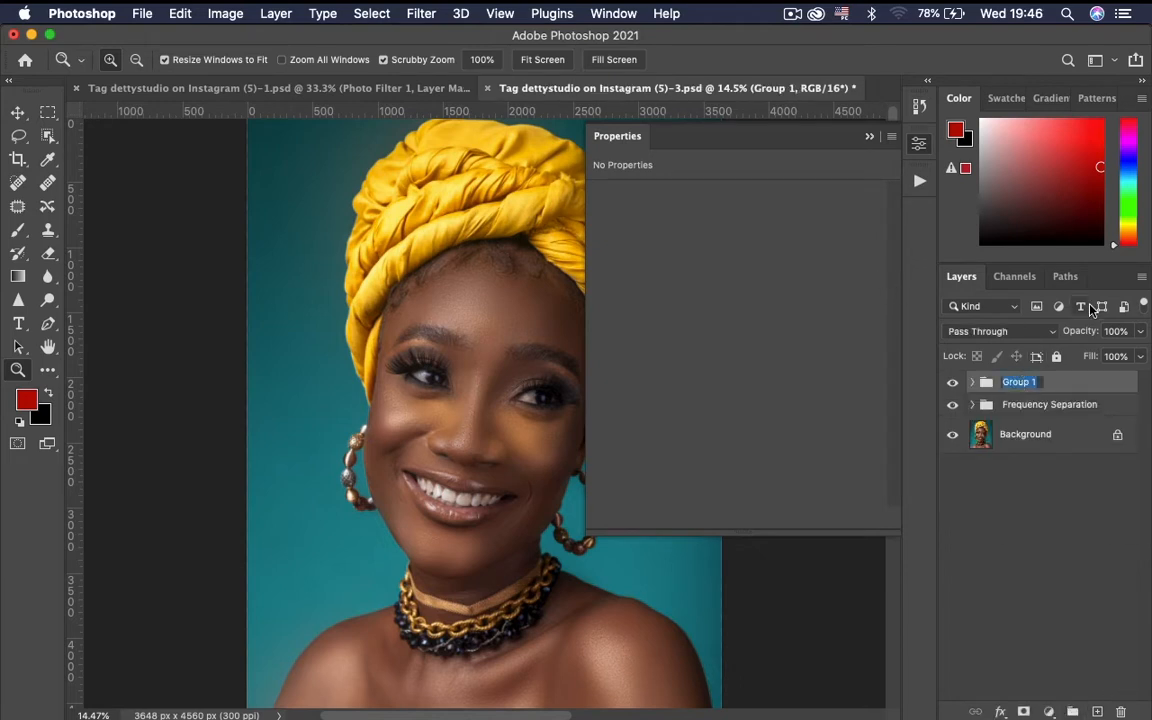
pyautogui.write('Teeth Withening')
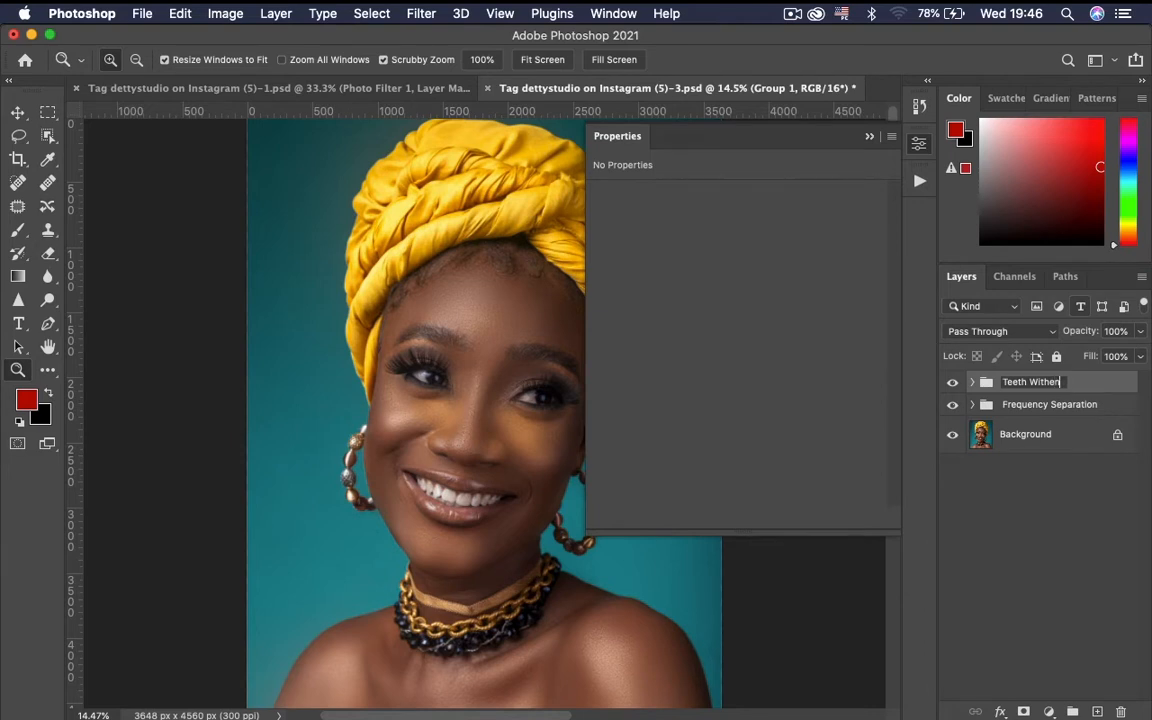
pyautogui.click(1104, 383)
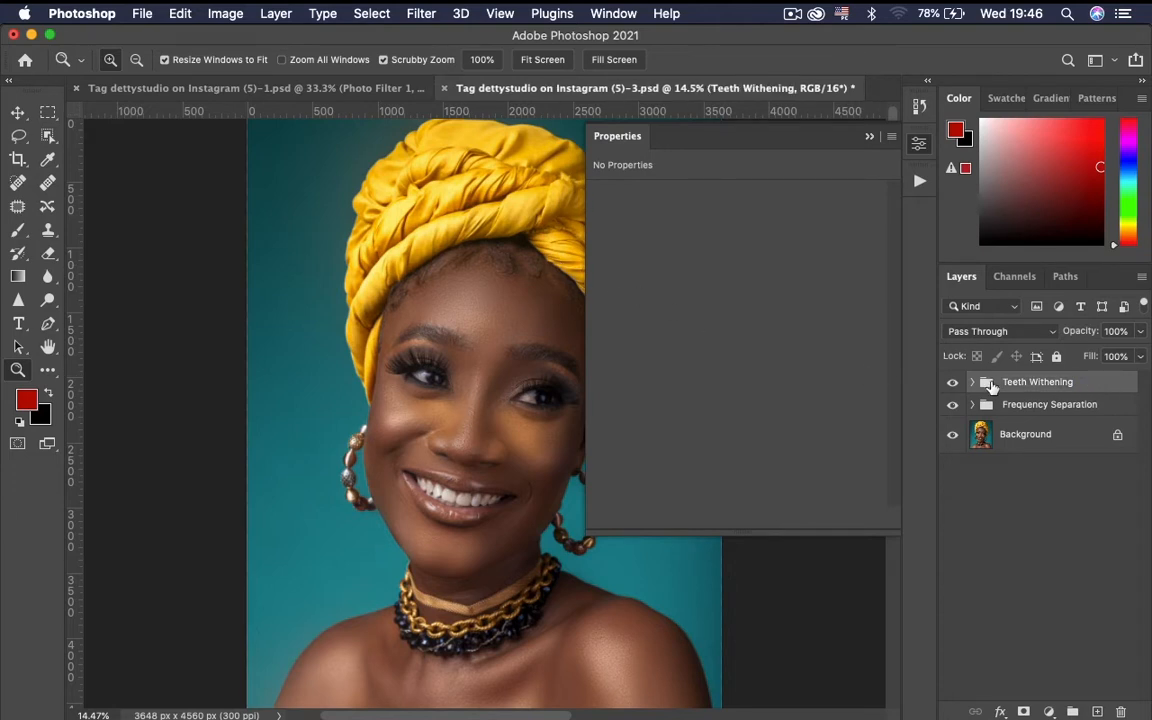
pyautogui.click(972, 383)
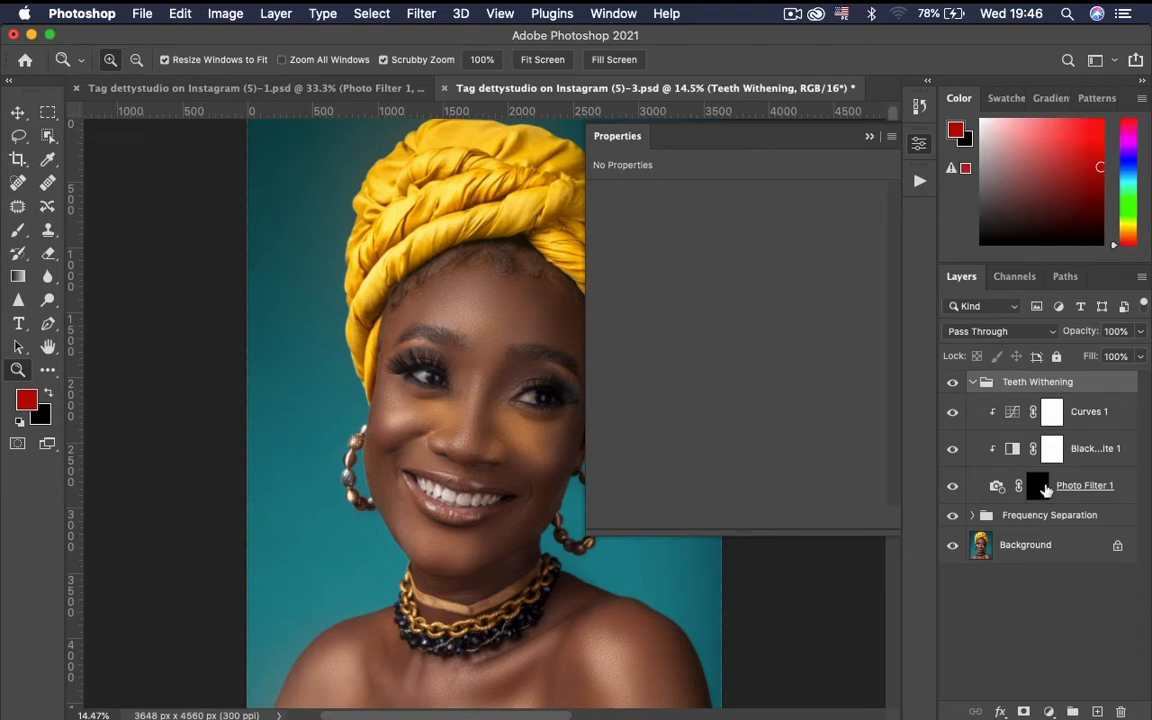
pyautogui.click(976, 382)
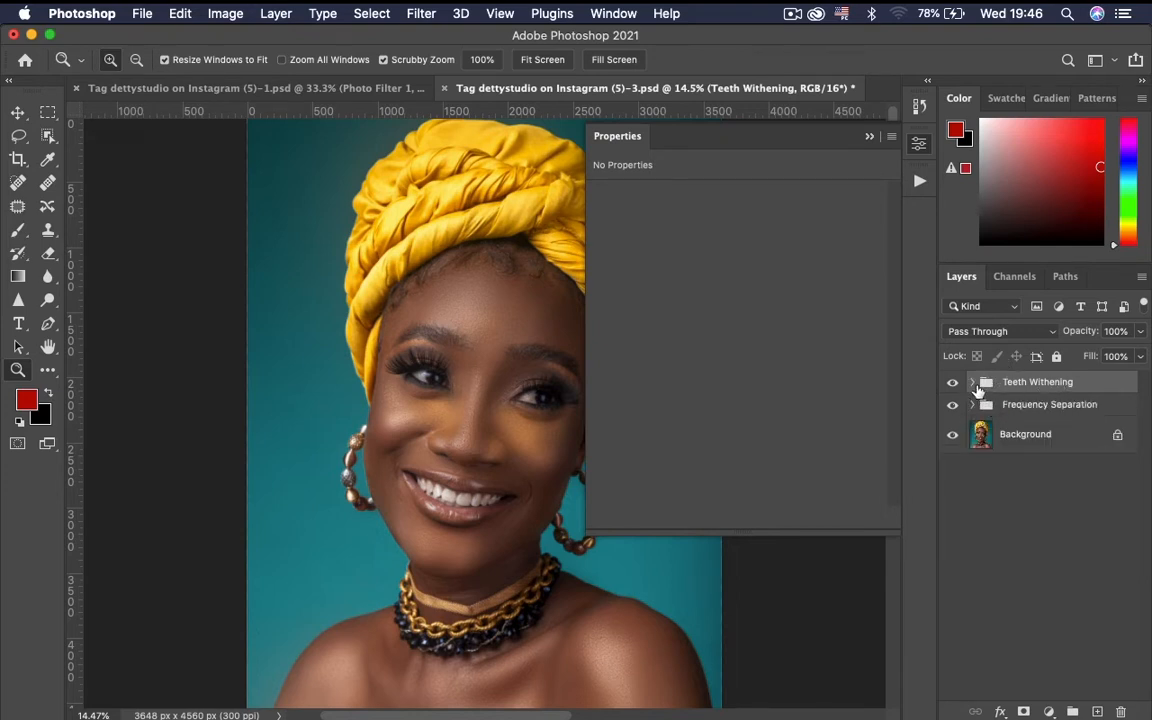
pyautogui.click(952, 384)
pyautogui.click(952, 384)
pyautogui.click(951, 386)
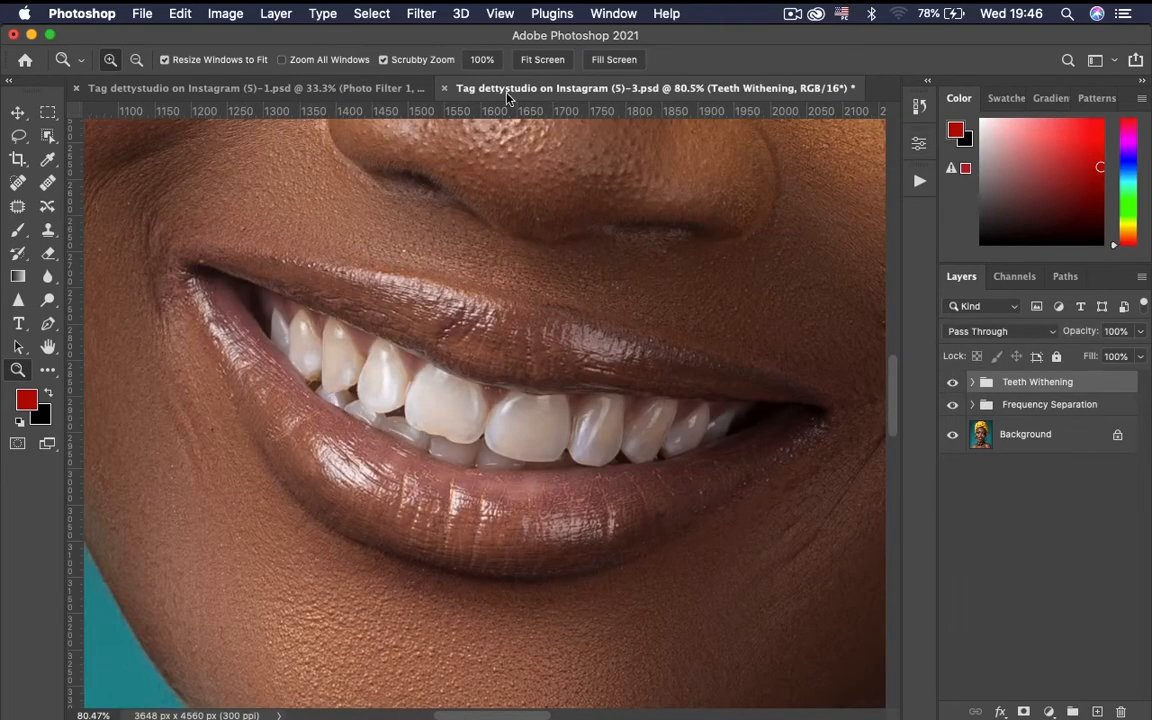
# Set up the Brush tool with a Soft Round tip at 0% hardness, keeping the Normal blend mode
pyautogui.click(20, 230)
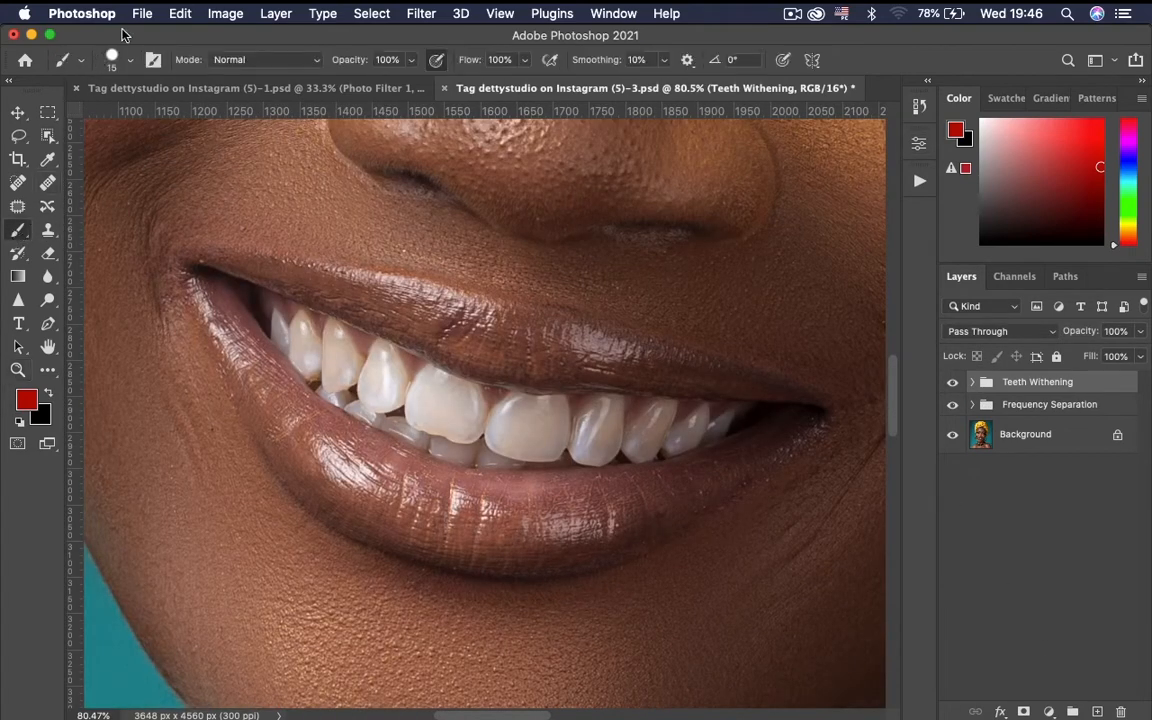
pyautogui.click(124, 62)
pyautogui.click(110, 283)
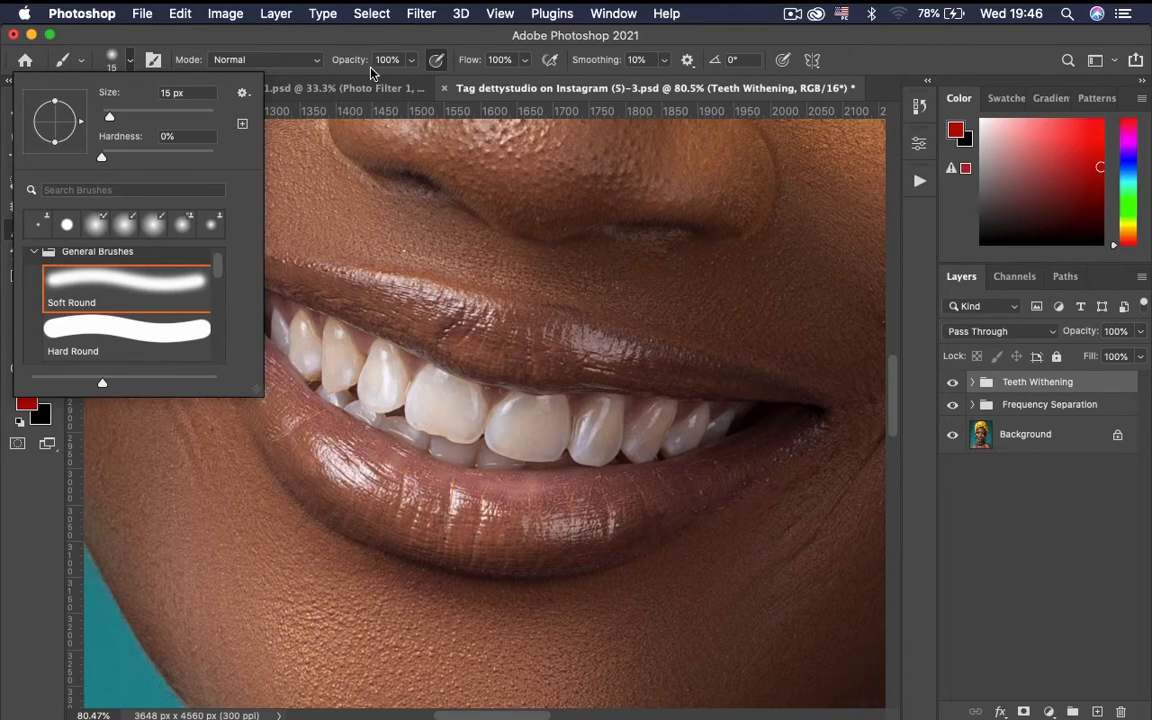
pyautogui.click(276, 62)
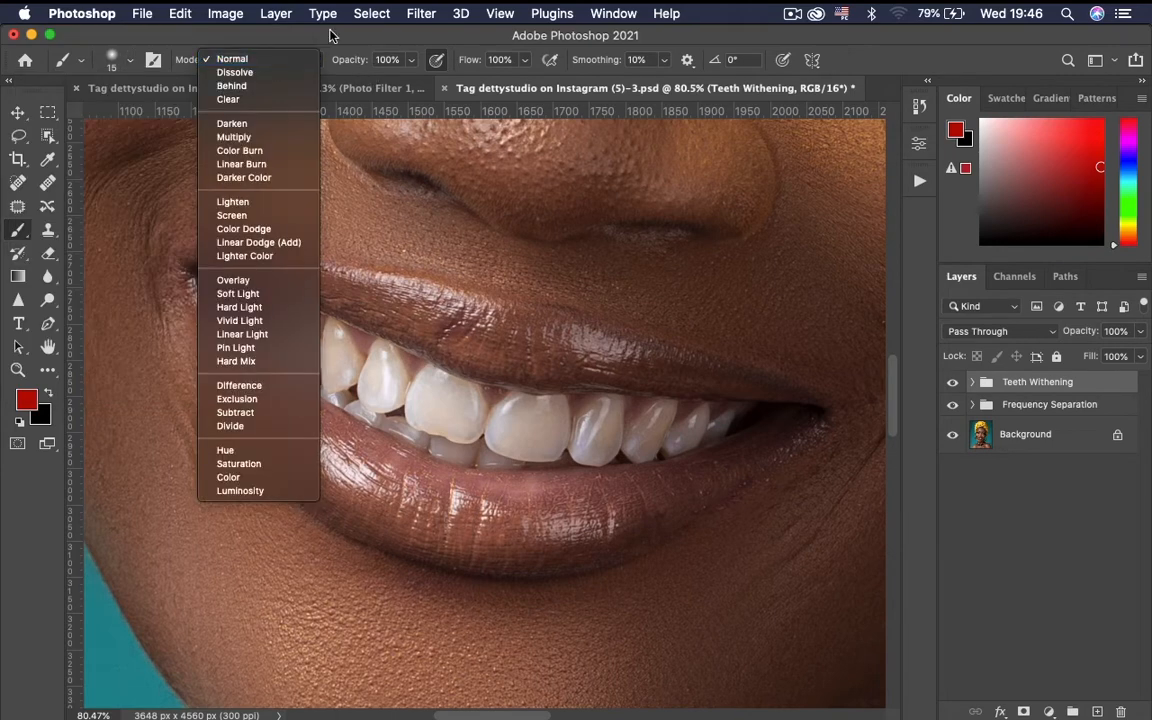
pyautogui.click(352, 34)
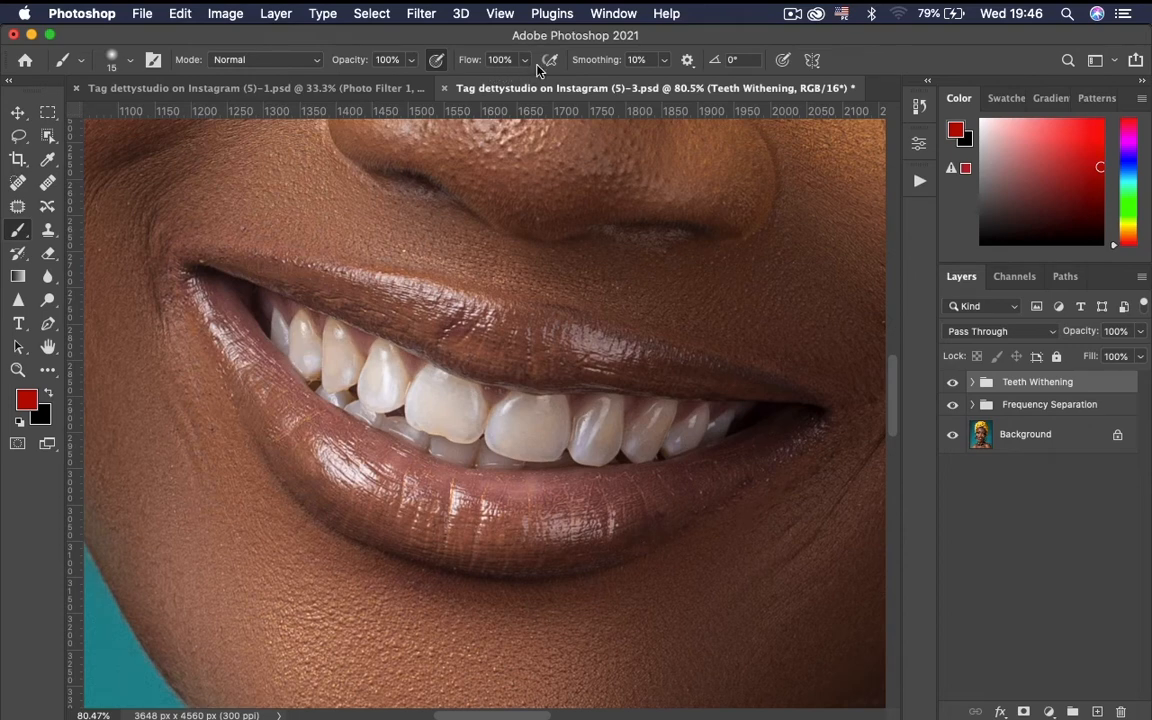
# Paint white on the Photo Filter layer's mask over the right central tooth and its right-hand neighbour, using a 30 px brush
pyautogui.click(970, 385)
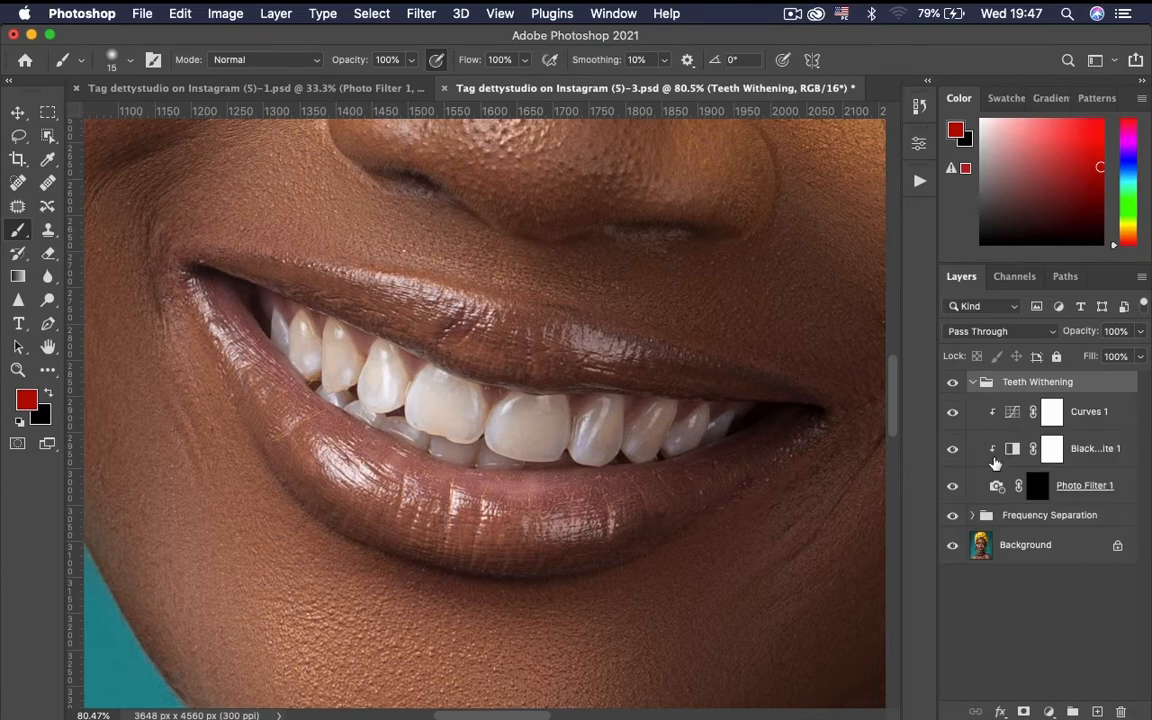
pyautogui.click(1035, 487)
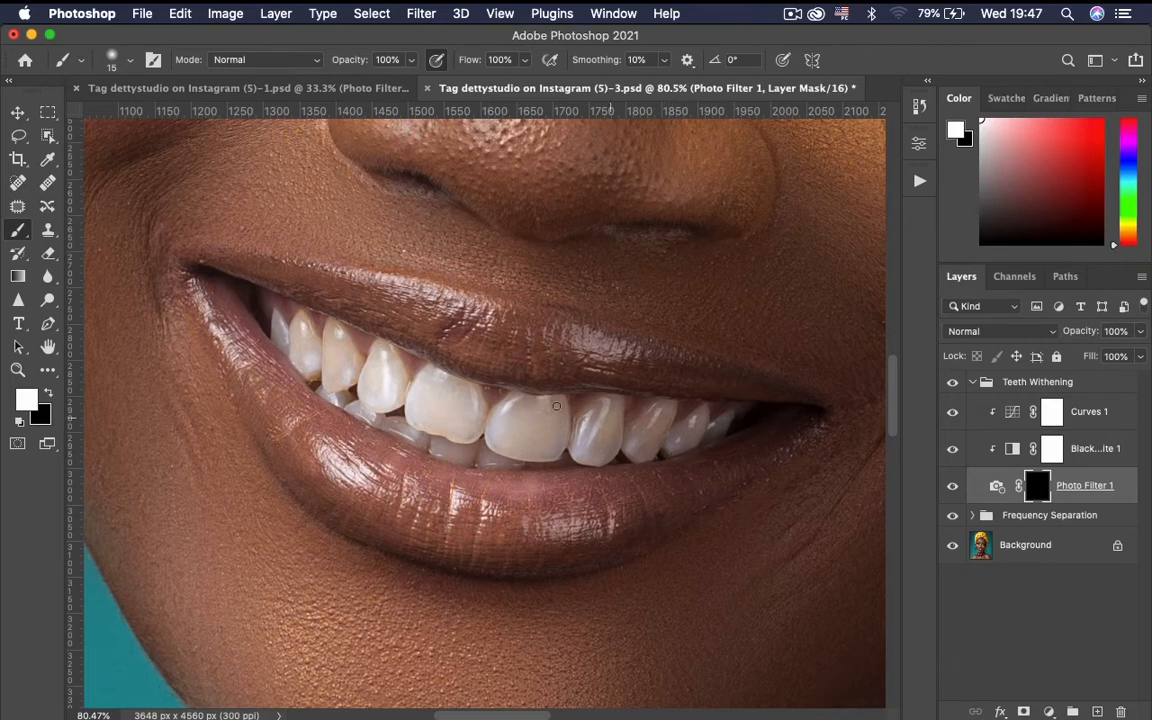
pyautogui.press(']')
pyautogui.press(']')
pyautogui.press(']')
pyautogui.press('super+1')
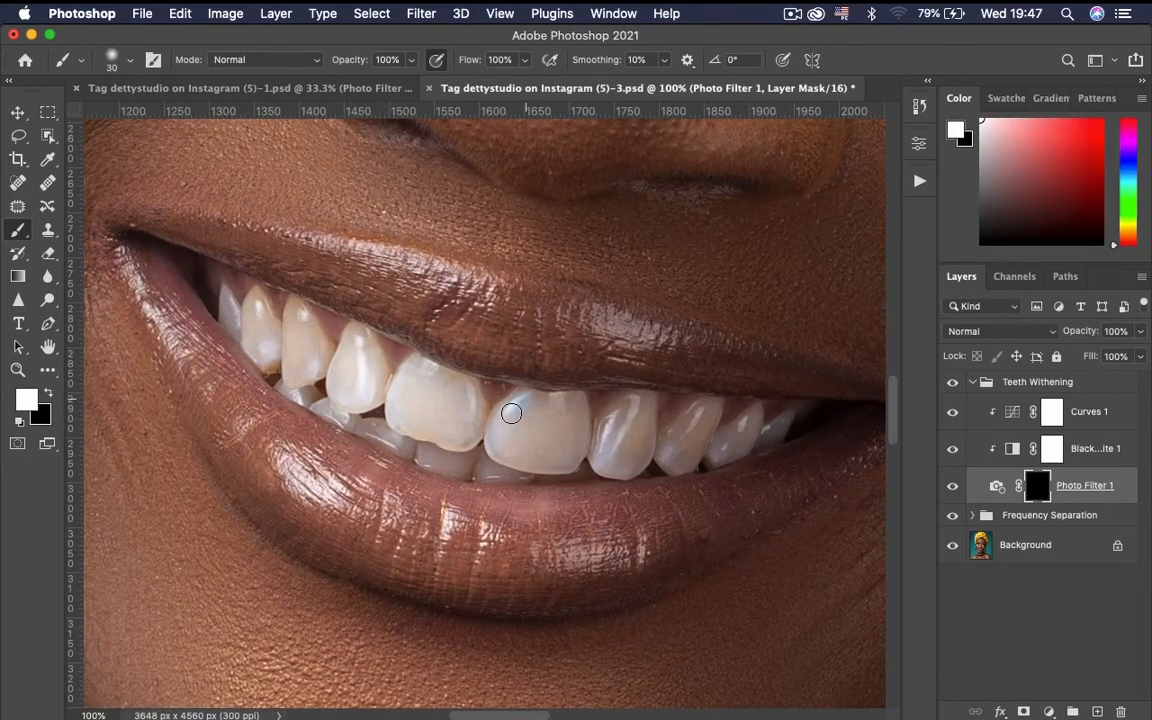
pyautogui.moveTo(509, 406)
pyautogui.mouseDown()
pyautogui.moveTo(495, 437)
pyautogui.moveTo(503, 450)
pyautogui.moveTo(544, 463)
pyautogui.moveTo(568, 460)
pyautogui.moveTo(580, 416)
pyautogui.moveTo(571, 401)
pyautogui.moveTo(551, 441)
pyautogui.moveTo(536, 399)
pyautogui.moveTo(513, 426)
pyautogui.moveTo(565, 405)
pyautogui.moveTo(541, 437)
pyautogui.moveTo(520, 410)
pyautogui.moveTo(533, 432)
pyautogui.moveTo(632, 431)
pyautogui.moveTo(609, 432)
pyautogui.moveTo(631, 408)
pyautogui.mouseUp()
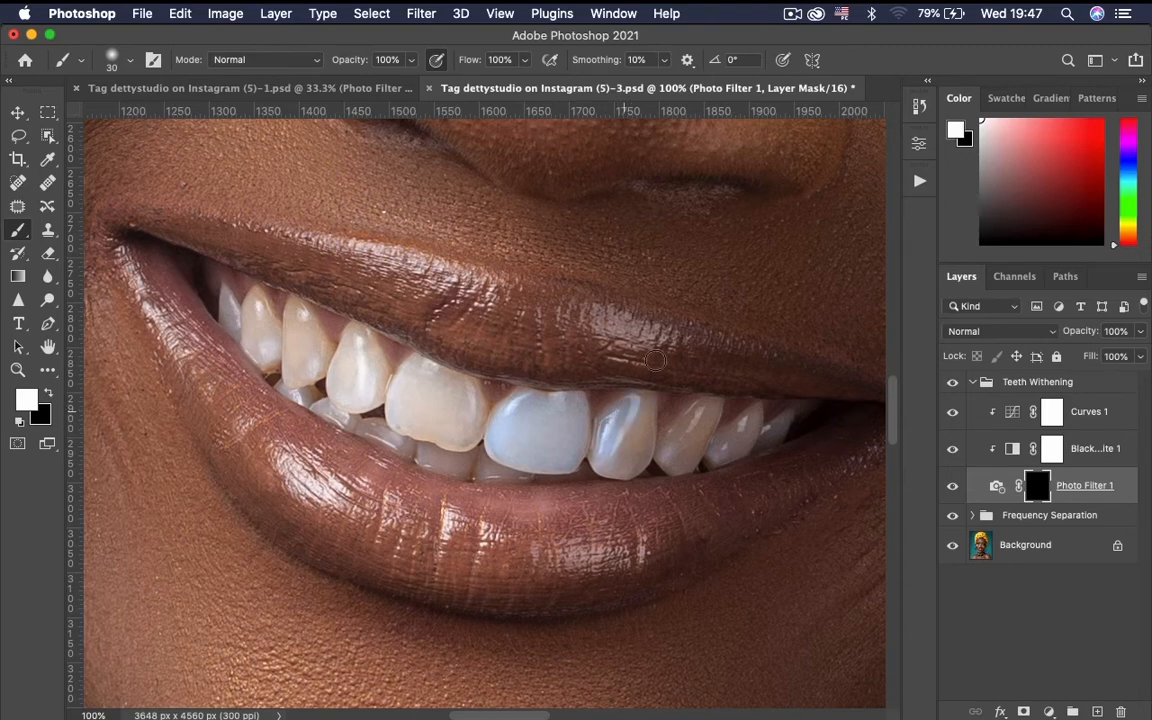
pyautogui.press('super+plus')
pyautogui.press('super+plus')
pyautogui.press('super+minus')
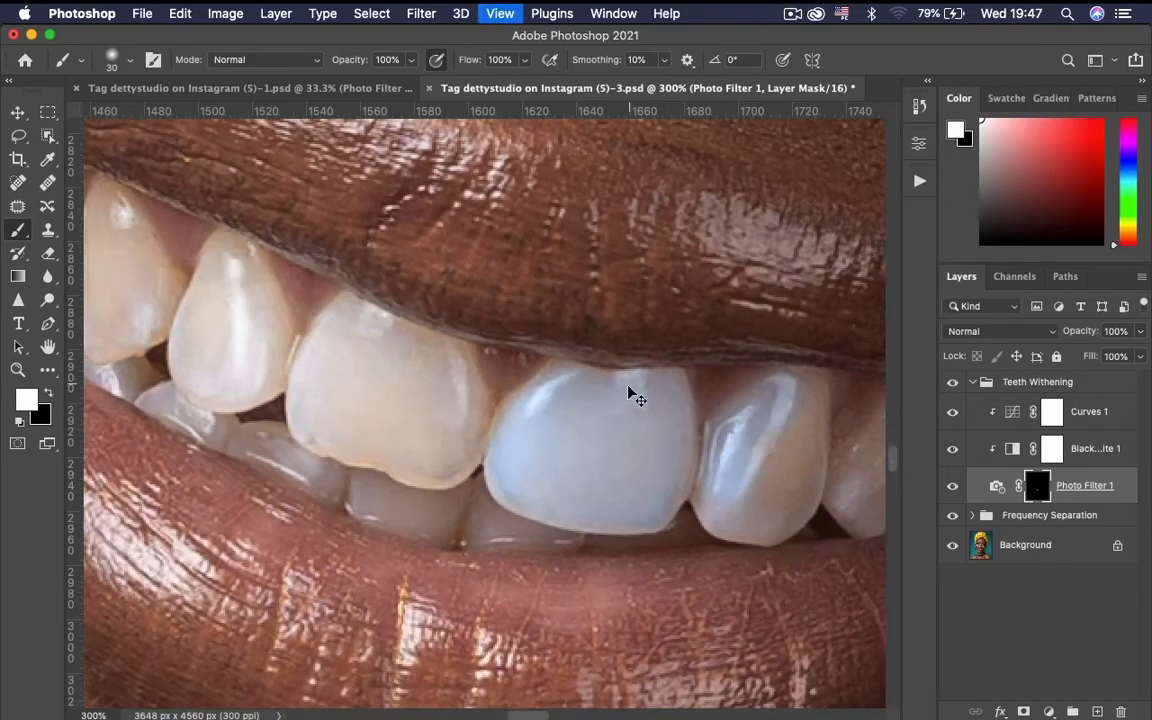
pyautogui.press('super+minus')
pyautogui.moveTo(628, 439)
pyautogui.mouseDown()
pyautogui.moveTo(638, 423)
pyautogui.moveTo(642, 456)
pyautogui.moveTo(638, 442)
pyautogui.moveTo(610, 465)
pyautogui.moveTo(632, 411)
pyautogui.moveTo(607, 437)
pyautogui.moveTo(551, 454)
pyautogui.moveTo(595, 436)
pyautogui.mouseUp()
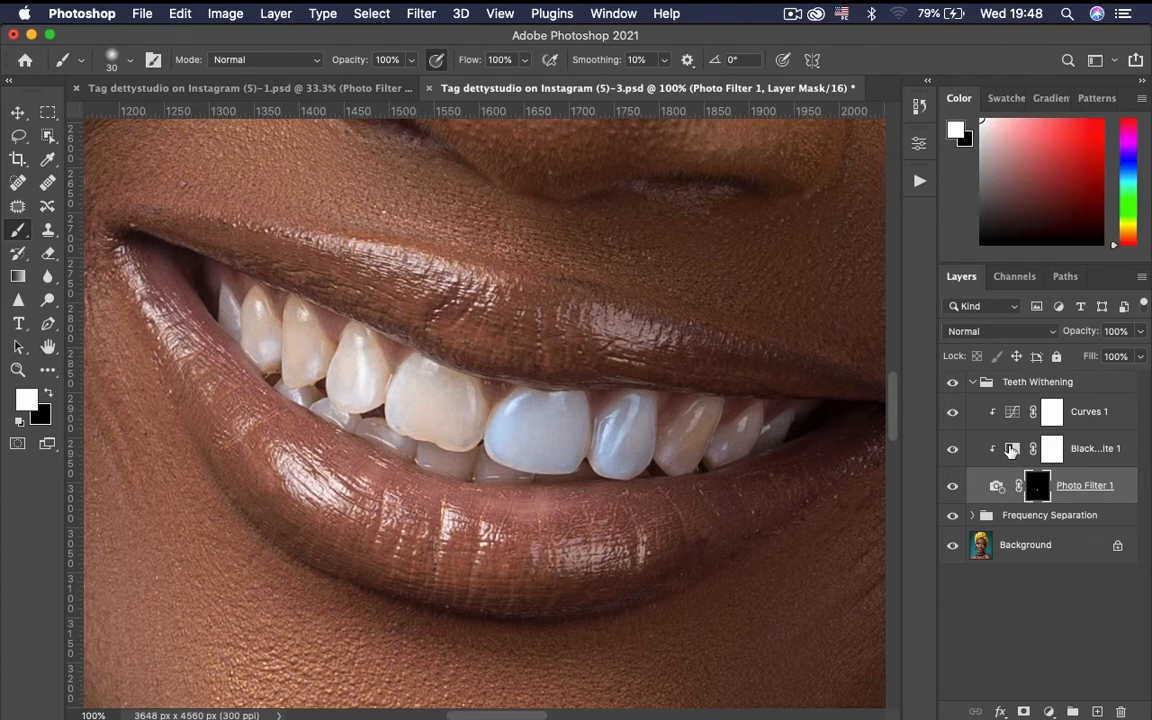
# Brighten the whitening by moving the Curves layer's RGB point to input 120, output 155
pyautogui.click(1007, 450)
pyautogui.doubleClick(1010, 450)
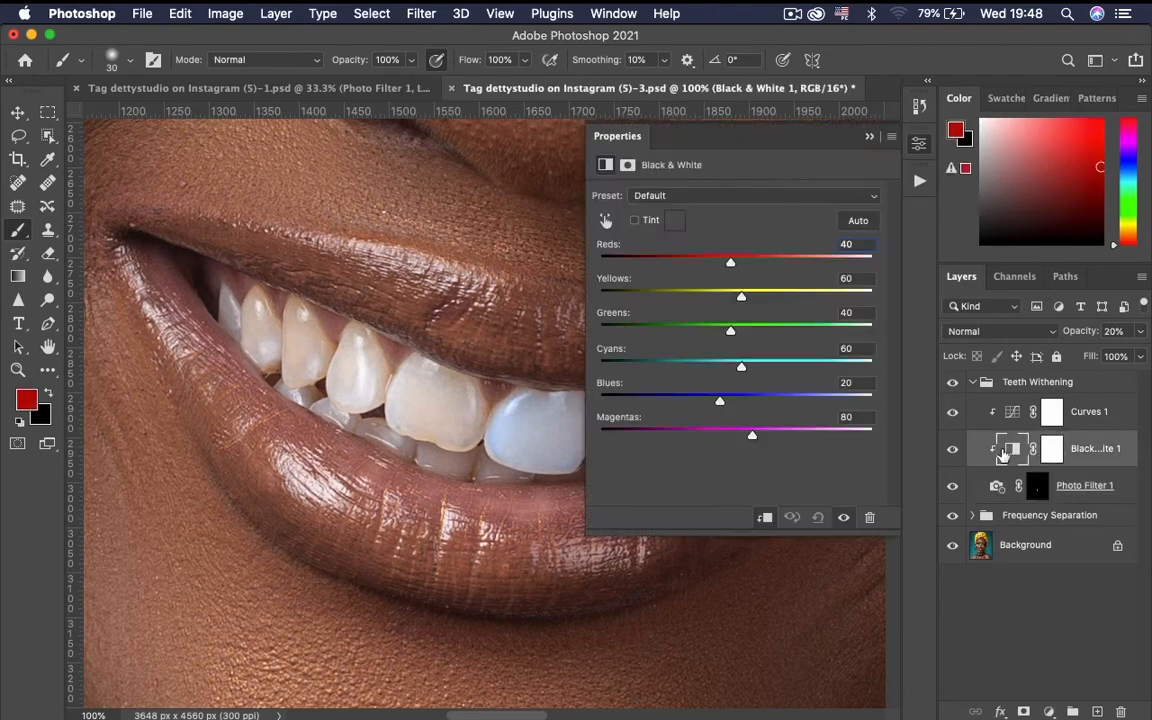
pyautogui.click(1010, 414)
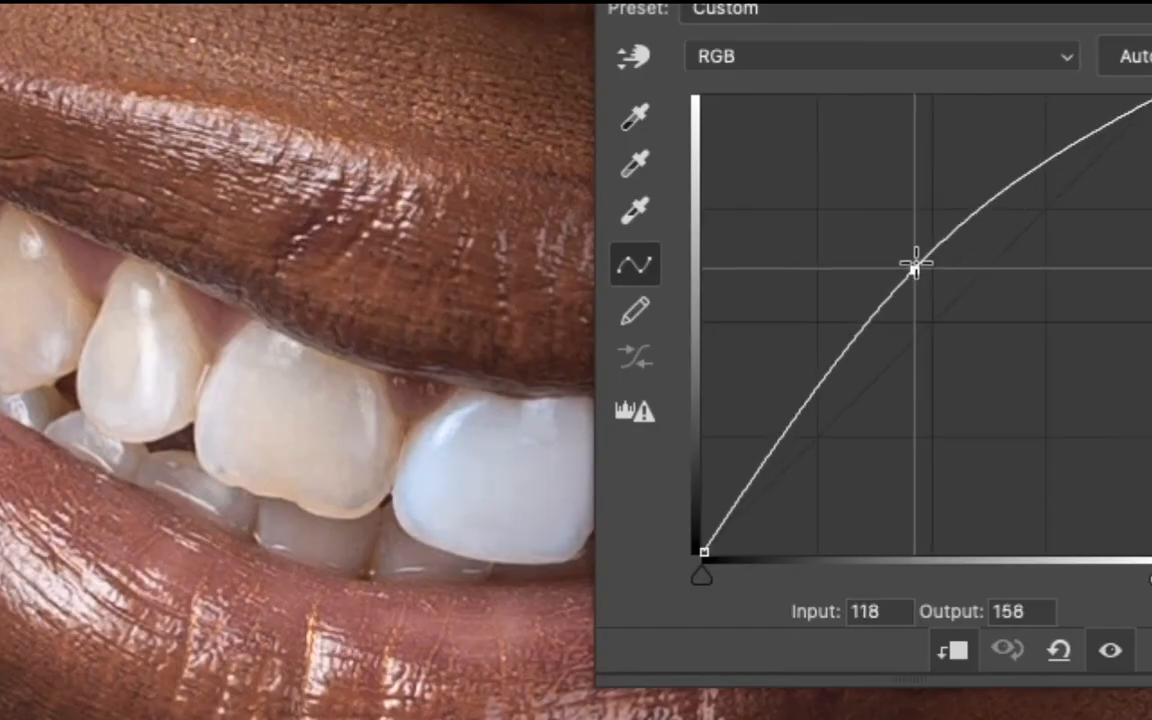
pyautogui.moveTo(914, 265)
pyautogui.mouseDown()
pyautogui.moveTo(921, 282)
pyautogui.moveTo(920, 272)
pyautogui.mouseUp()
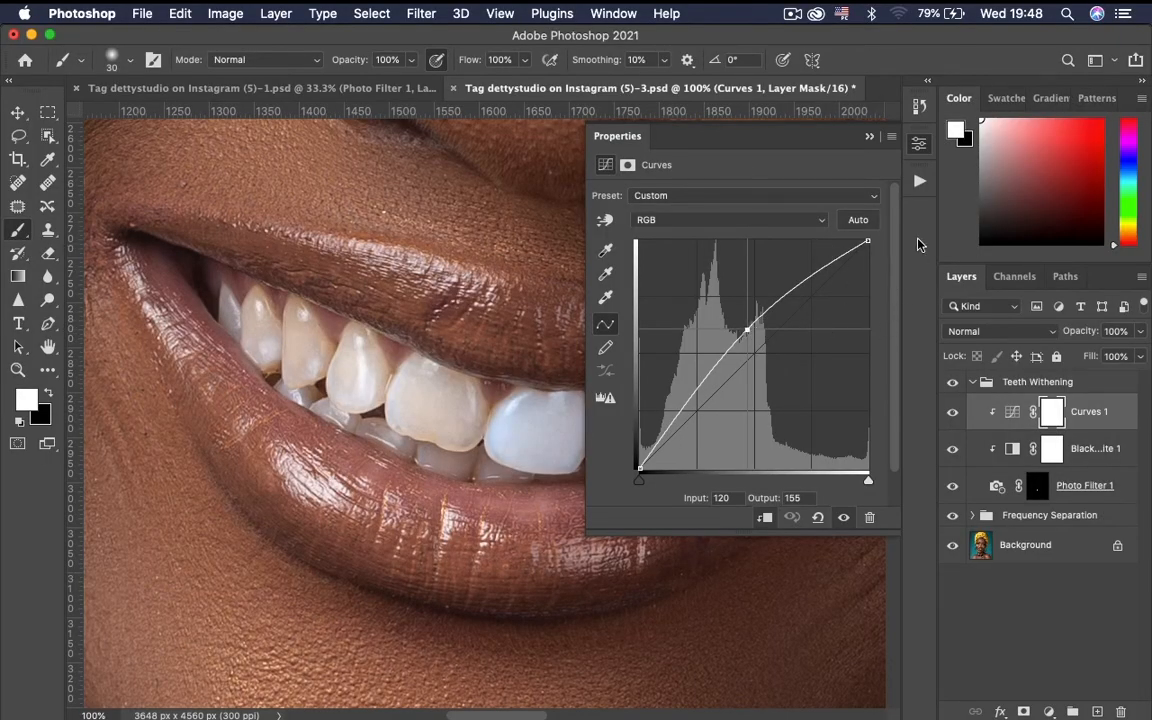
pyautogui.click(869, 136)
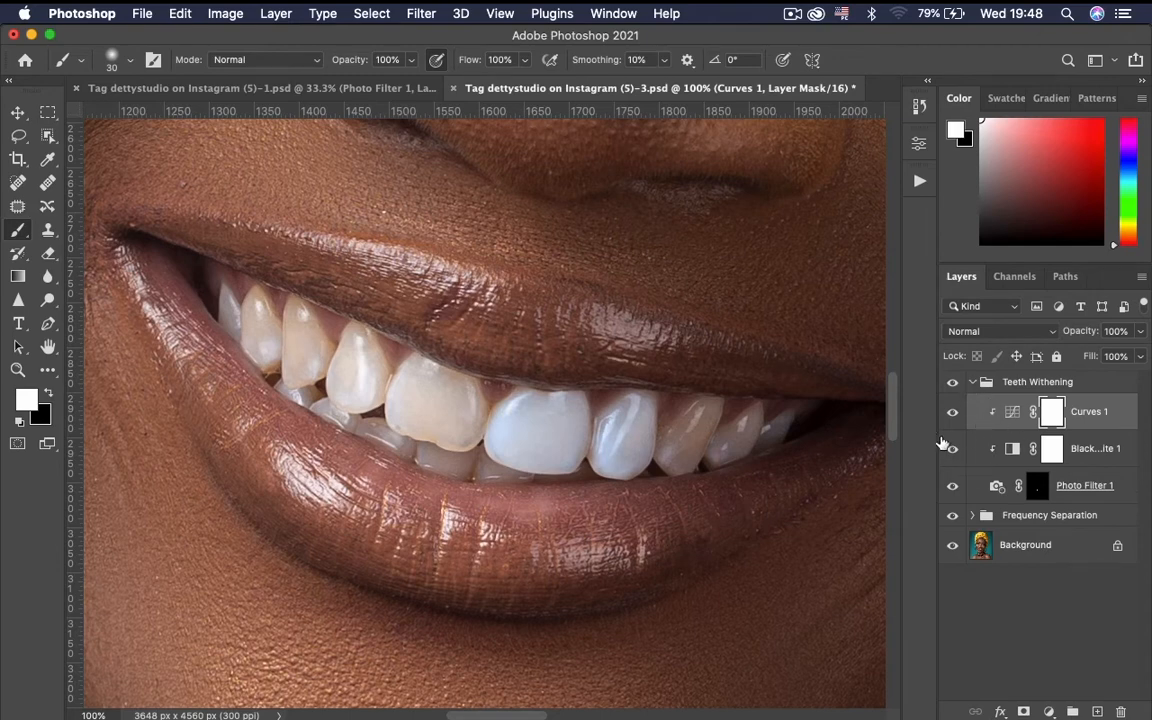
# Paint white on the Photo Filter layer's mask over the remaining upper teeth toward the right corner of the mouth
pyautogui.click(1036, 486)
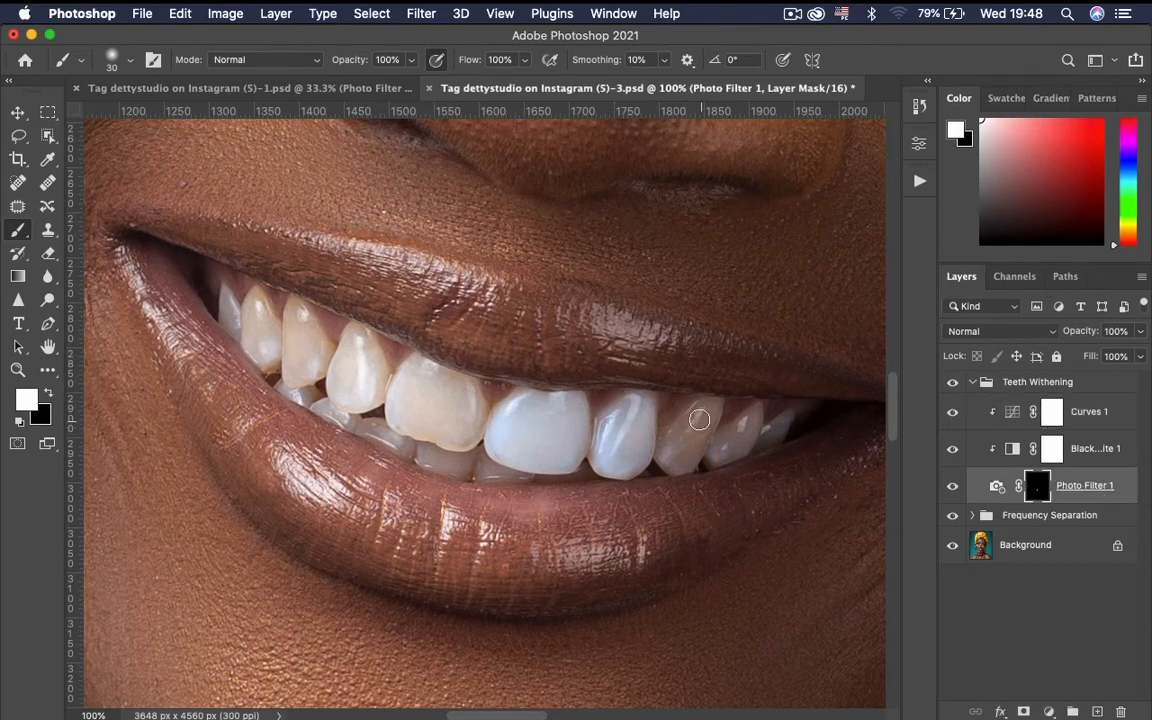
pyautogui.moveTo(693, 419)
pyautogui.mouseDown()
pyautogui.moveTo(707, 425)
pyautogui.moveTo(693, 441)
pyautogui.mouseUp()
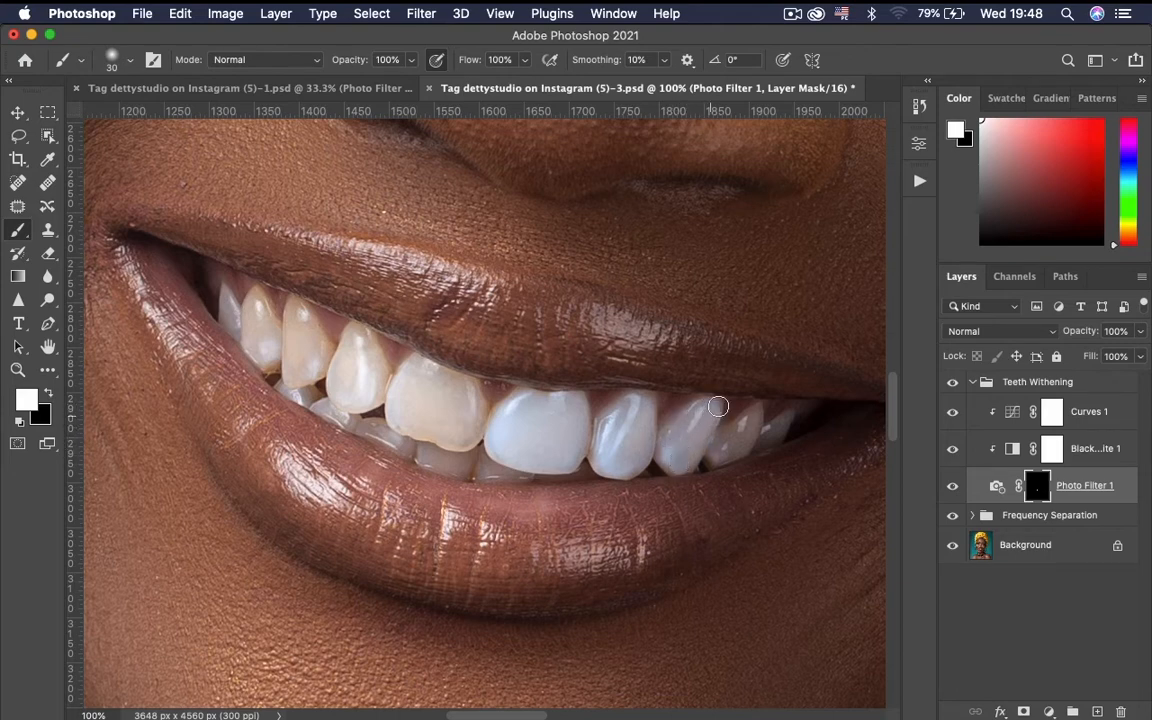
pyautogui.moveTo(688, 438); pyautogui.dragTo(727, 449)
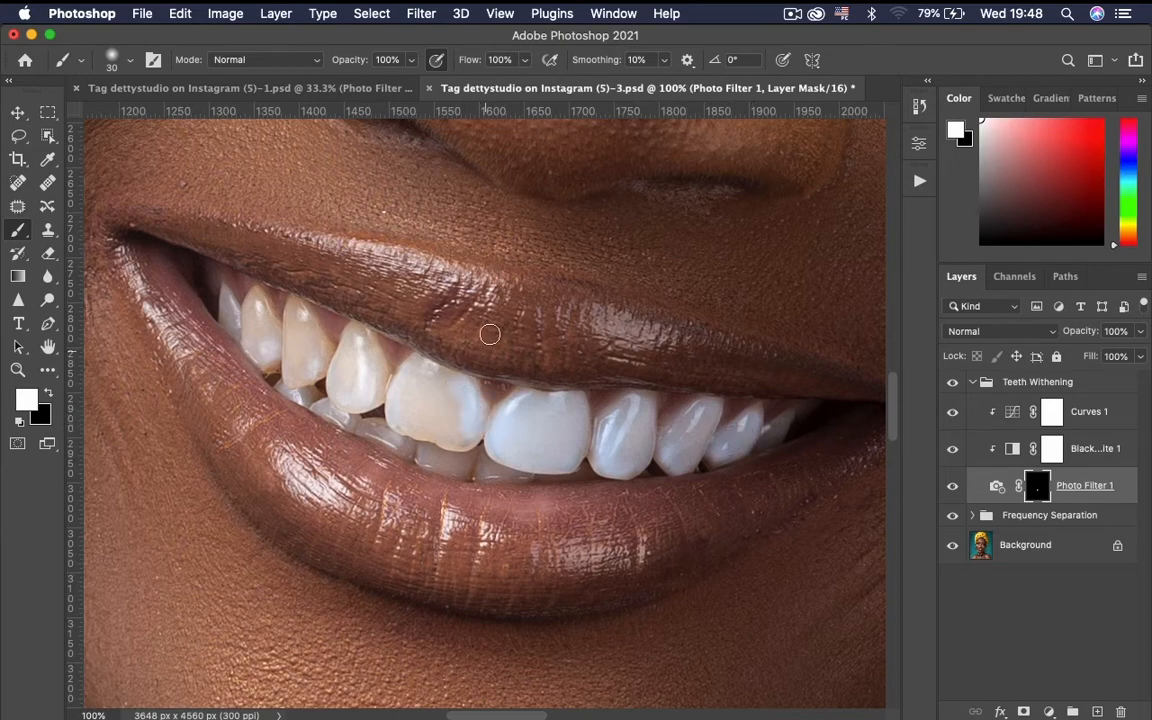
# Continue the white painting on the Photo Filter mask over the left central tooth and the tooth beside it
pyautogui.press('super+plus')
pyautogui.moveTo(424, 391)
pyautogui.mouseDown()
pyautogui.moveTo(381, 341)
pyautogui.moveTo(360, 330)
pyautogui.moveTo(328, 411)
pyautogui.moveTo(320, 385)
pyautogui.moveTo(316, 406)
pyautogui.moveTo(433, 430)
pyautogui.moveTo(440, 451)
pyautogui.moveTo(395, 446)
pyautogui.moveTo(419, 459)
pyautogui.moveTo(348, 426)
pyautogui.moveTo(402, 356)
pyautogui.mouseUp()
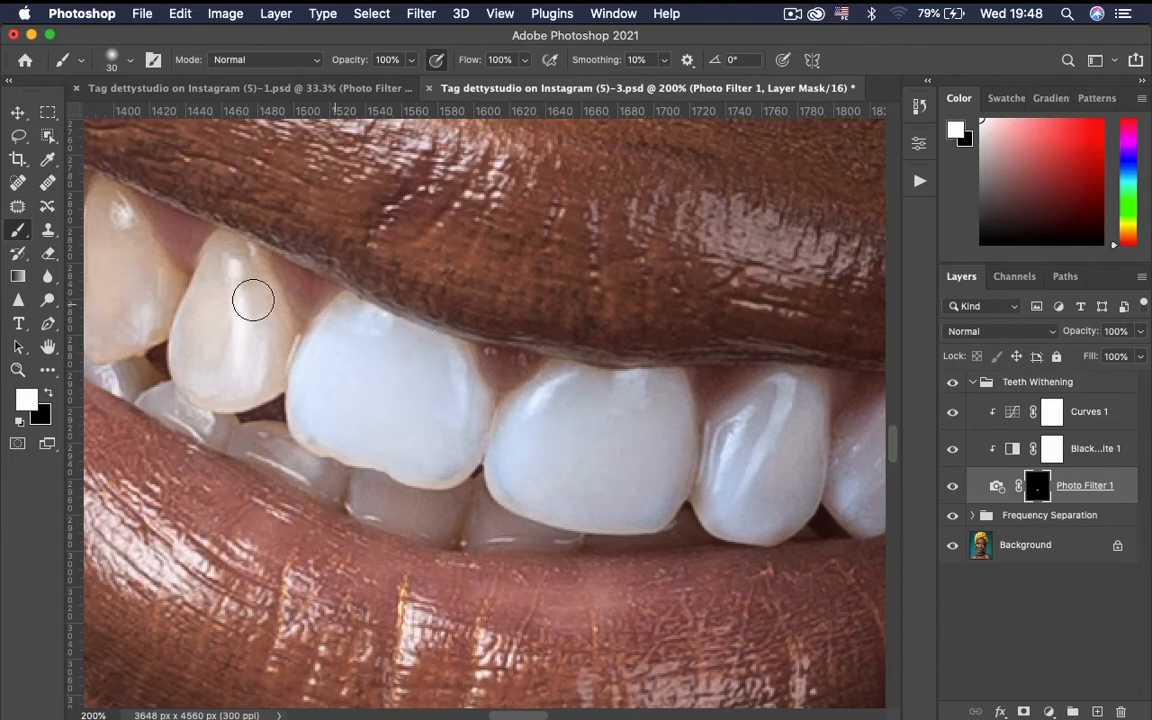
pyautogui.moveTo(252, 298)
pyautogui.mouseDown()
pyautogui.moveTo(267, 348)
pyautogui.moveTo(228, 205)
pyautogui.moveTo(237, 232)
pyautogui.mouseUp()
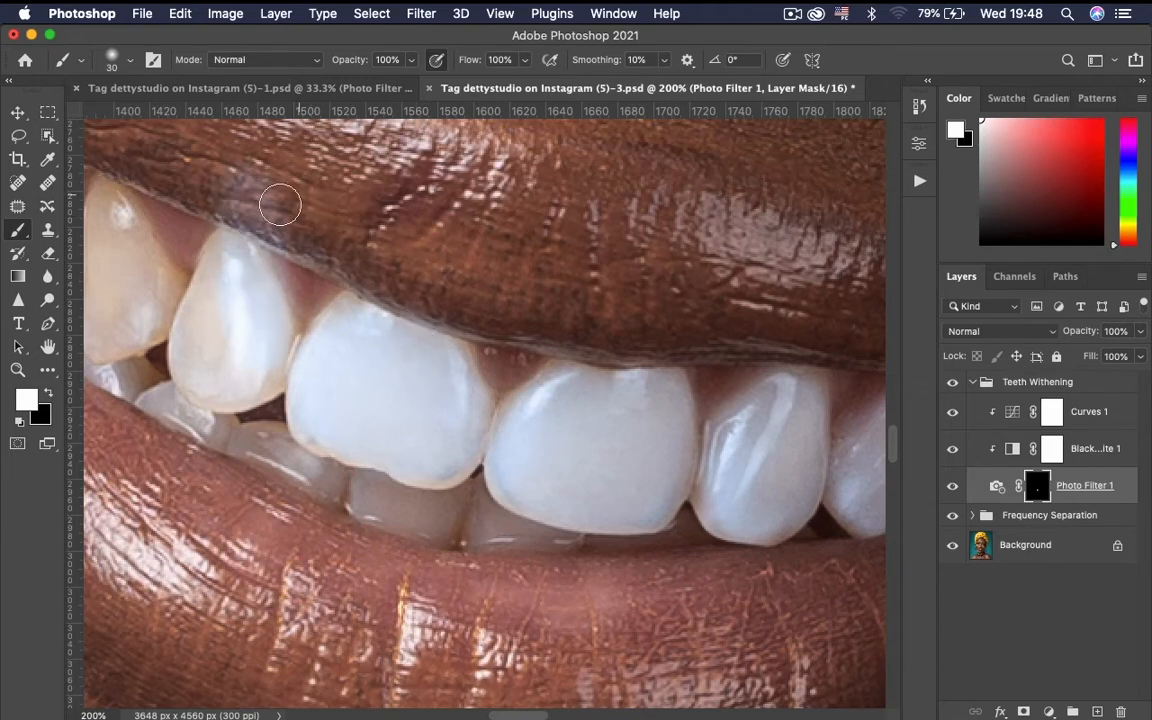
# Brush some white onto the upper lip above the tooth, and remove the spill from lip and gum by painting black on the mask
pyautogui.moveTo(310, 207)
pyautogui.mouseDown()
pyautogui.moveTo(294, 249)
pyautogui.moveTo(311, 208)
pyautogui.mouseUp()
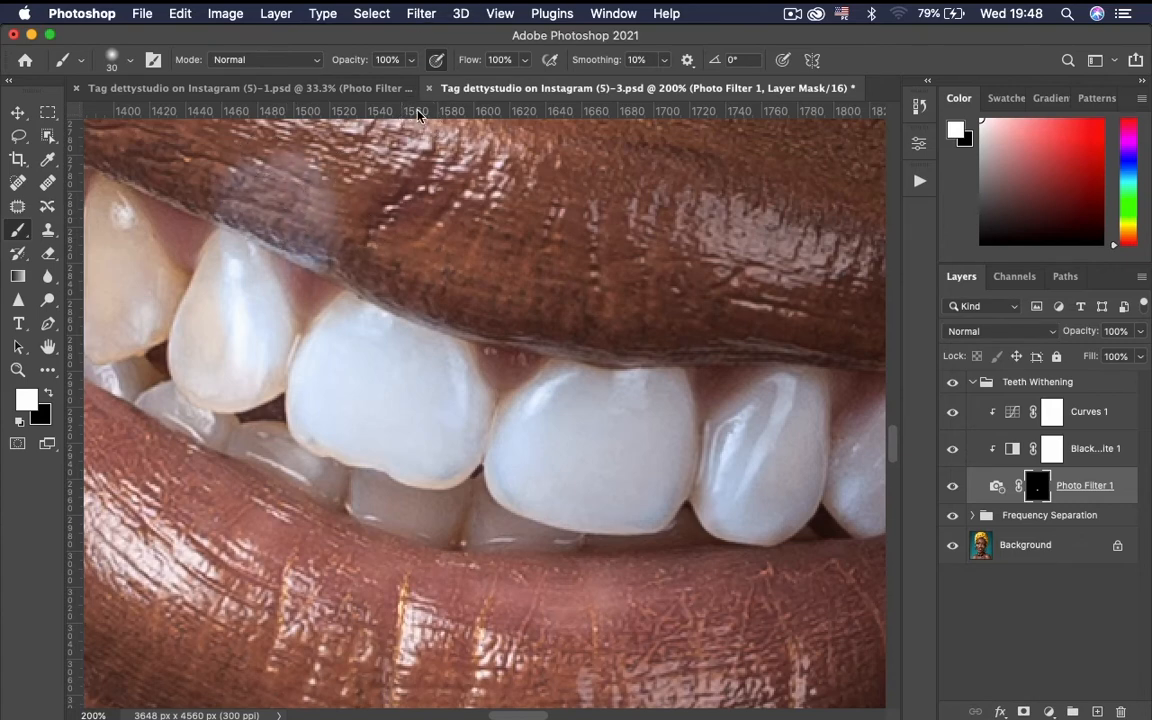
pyautogui.press('x')
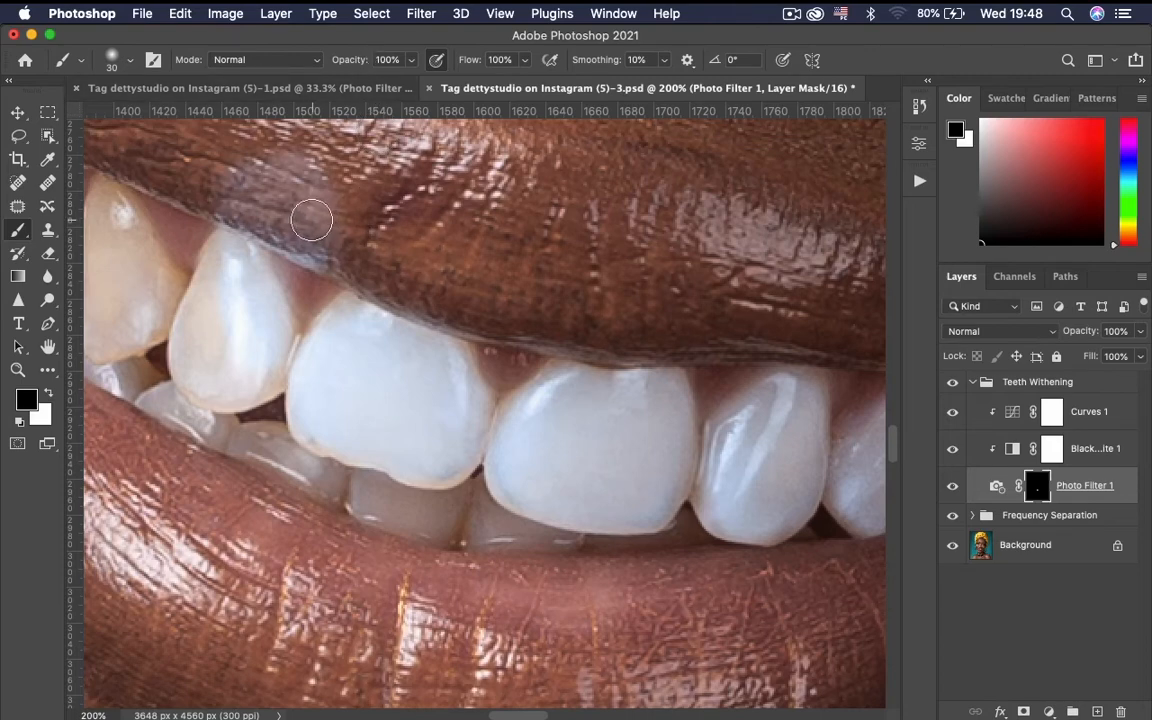
pyautogui.moveTo(282, 190)
pyautogui.mouseDown()
pyautogui.moveTo(322, 203)
pyautogui.moveTo(312, 221)
pyautogui.moveTo(231, 178)
pyautogui.moveTo(240, 206)
pyautogui.moveTo(329, 244)
pyautogui.moveTo(265, 211)
pyautogui.mouseUp()
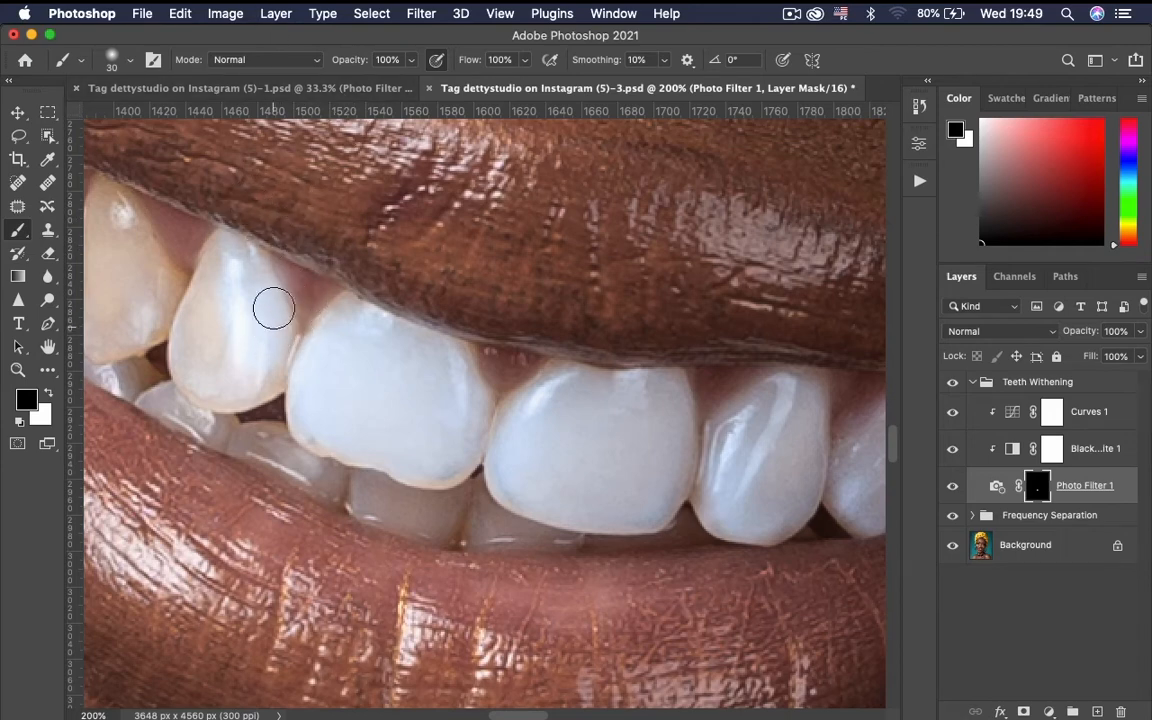
pyautogui.moveTo(286, 303); pyautogui.dragTo(291, 288)
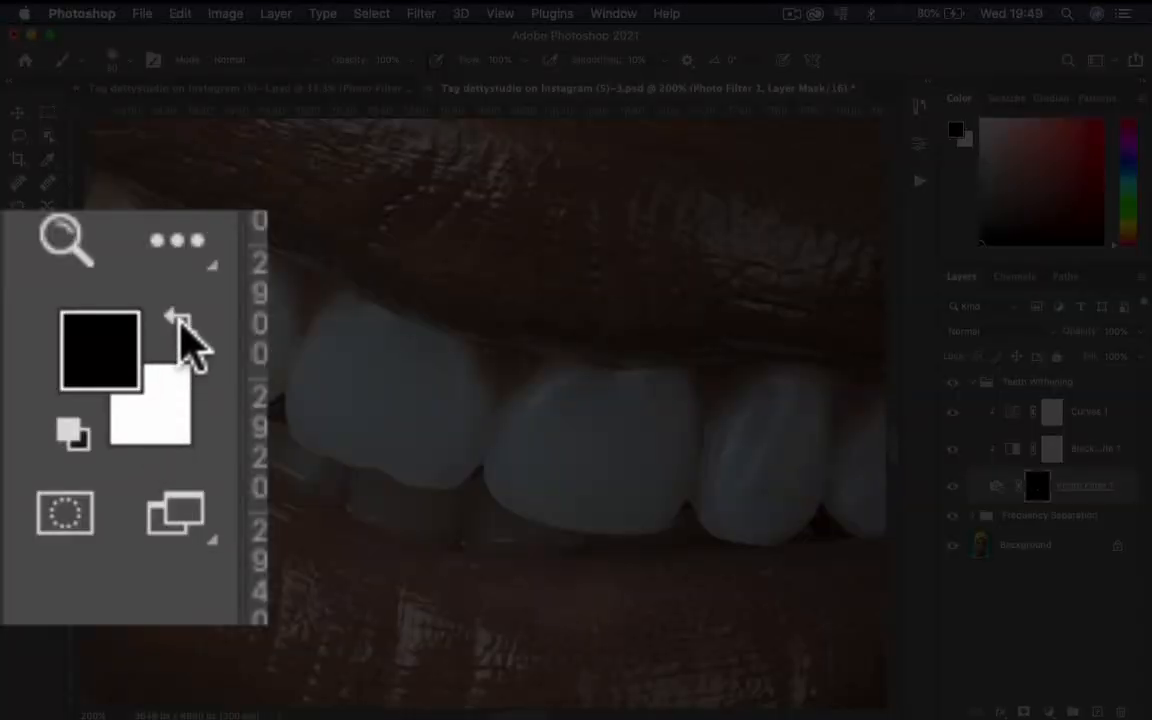
pyautogui.click(47, 393)
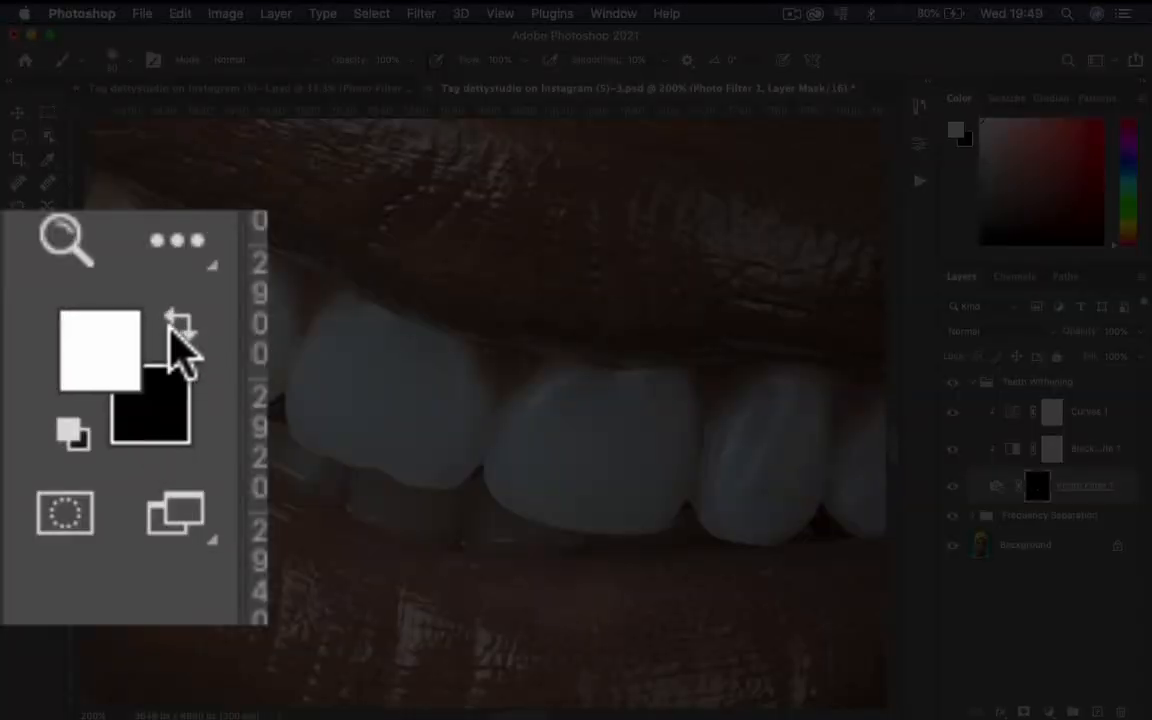
pyautogui.click(47, 393)
pyautogui.click(47, 393)
pyautogui.click(47, 393)
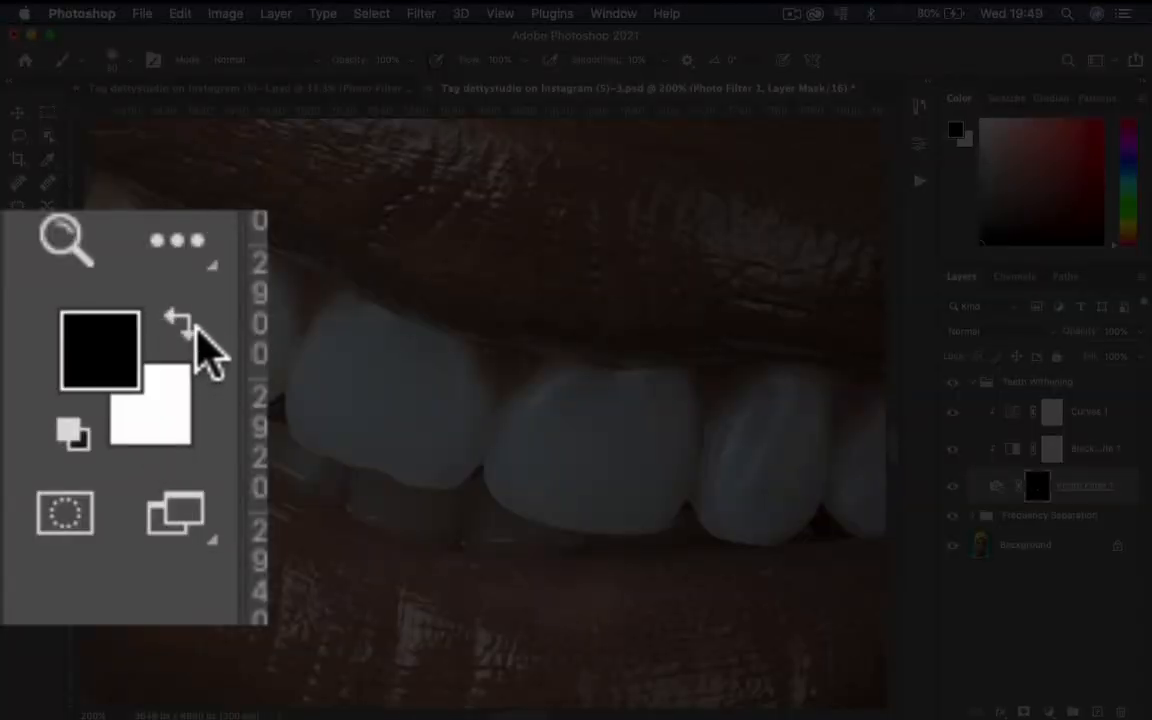
# Paint white on the Photo Filter layer's mask over the upper teeth toward the left corner of the mouth
pyautogui.click(47, 393)
pyautogui.click(47, 393)
pyautogui.click(47, 393)
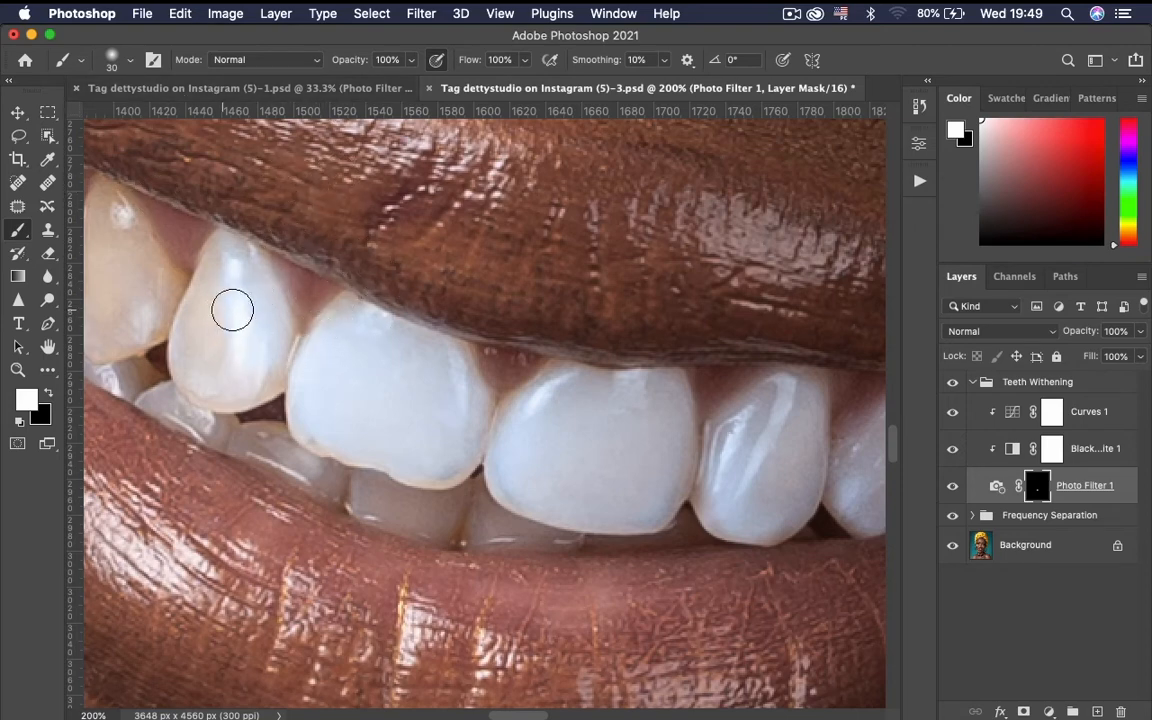
pyautogui.moveTo(230, 285)
pyautogui.mouseDown()
pyautogui.moveTo(242, 270)
pyautogui.moveTo(213, 293)
pyautogui.moveTo(198, 357)
pyautogui.moveTo(249, 356)
pyautogui.moveTo(324, 318)
pyautogui.moveTo(414, 248)
pyautogui.mouseUp()
pyautogui.moveTo(270, 265)
pyautogui.mouseDown()
pyautogui.moveTo(281, 179)
pyautogui.moveTo(300, 229)
pyautogui.moveTo(335, 270)
pyautogui.moveTo(341, 256)
pyautogui.moveTo(273, 313)
pyautogui.moveTo(281, 283)
pyautogui.moveTo(222, 203)
pyautogui.moveTo(215, 258)
pyautogui.moveTo(194, 166)
pyautogui.moveTo(192, 243)
pyautogui.moveTo(238, 268)
pyautogui.moveTo(238, 286)
pyautogui.moveTo(154, 149)
pyautogui.moveTo(151, 186)
pyautogui.moveTo(213, 175)
pyautogui.mouseUp()
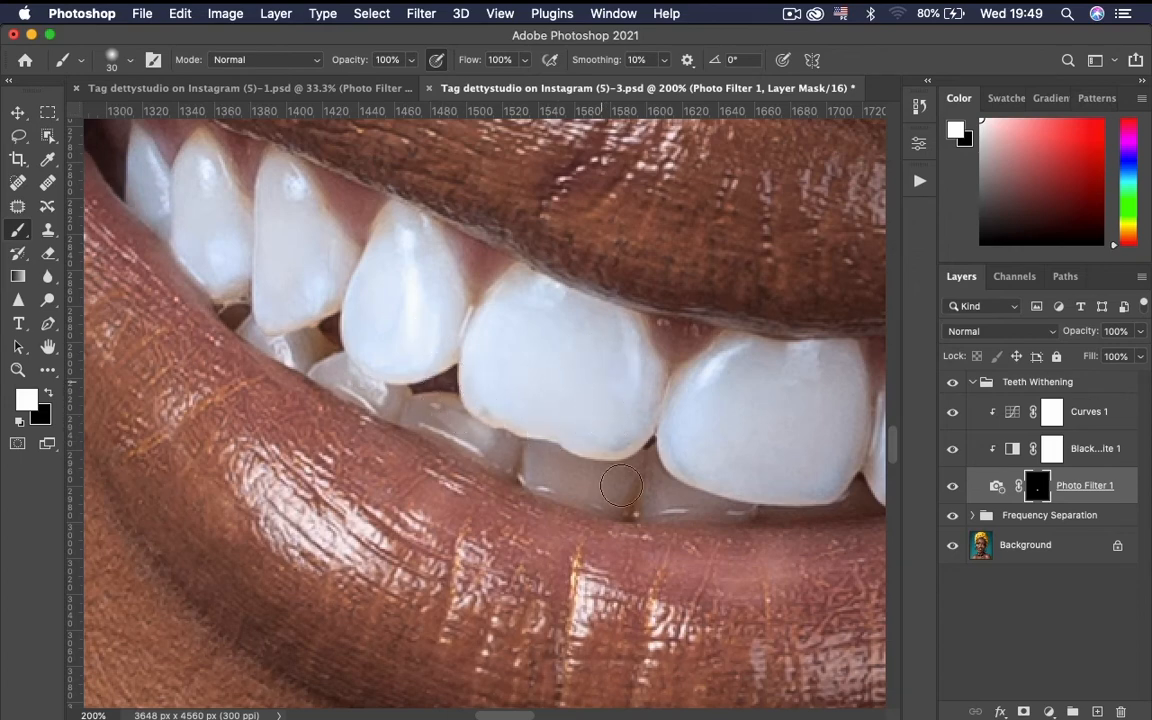
# Paint white on the Photo Filter mask over the lower teeth and touch up the back teeth near the right corner
pyautogui.moveTo(628, 491)
pyautogui.mouseDown()
pyautogui.moveTo(568, 456)
pyautogui.moveTo(543, 468)
pyautogui.moveTo(440, 383)
pyautogui.moveTo(459, 429)
pyautogui.moveTo(487, 446)
pyautogui.moveTo(269, 349)
pyautogui.moveTo(306, 344)
pyautogui.moveTo(275, 327)
pyautogui.mouseUp()
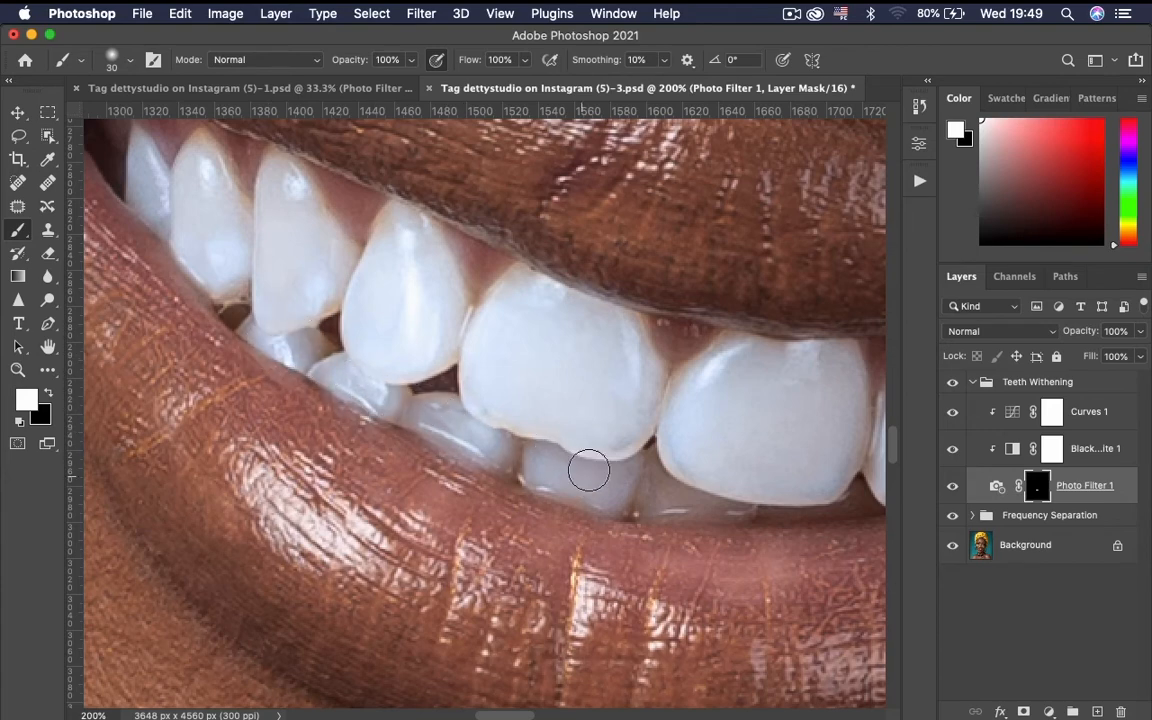
pyautogui.moveTo(589, 465)
pyautogui.mouseDown()
pyautogui.moveTo(483, 416)
pyautogui.moveTo(643, 430)
pyautogui.moveTo(702, 411)
pyautogui.moveTo(459, 381)
pyautogui.mouseUp()
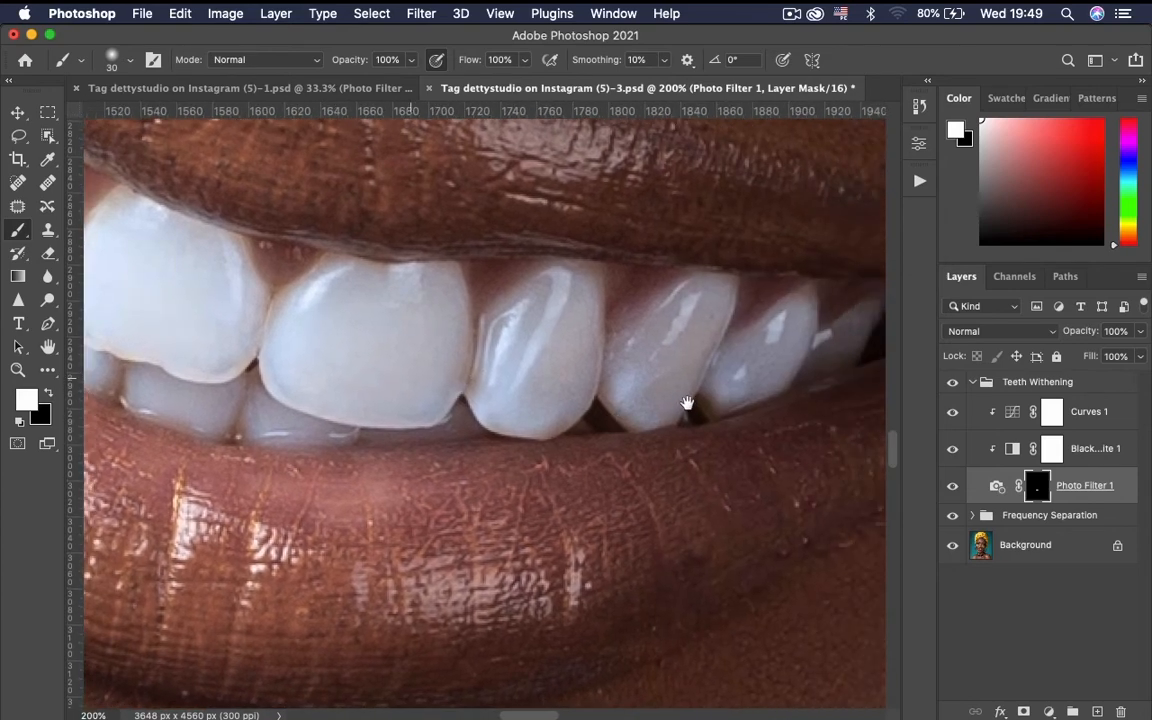
pyautogui.moveTo(781, 359)
pyautogui.mouseDown()
pyautogui.moveTo(745, 345)
pyautogui.moveTo(764, 355)
pyautogui.moveTo(753, 362)
pyautogui.moveTo(782, 316)
pyautogui.mouseUp()
# Clean up the mask along the gum edges by painting black with a size 10 brush
pyautogui.press('[')
pyautogui.press('[')
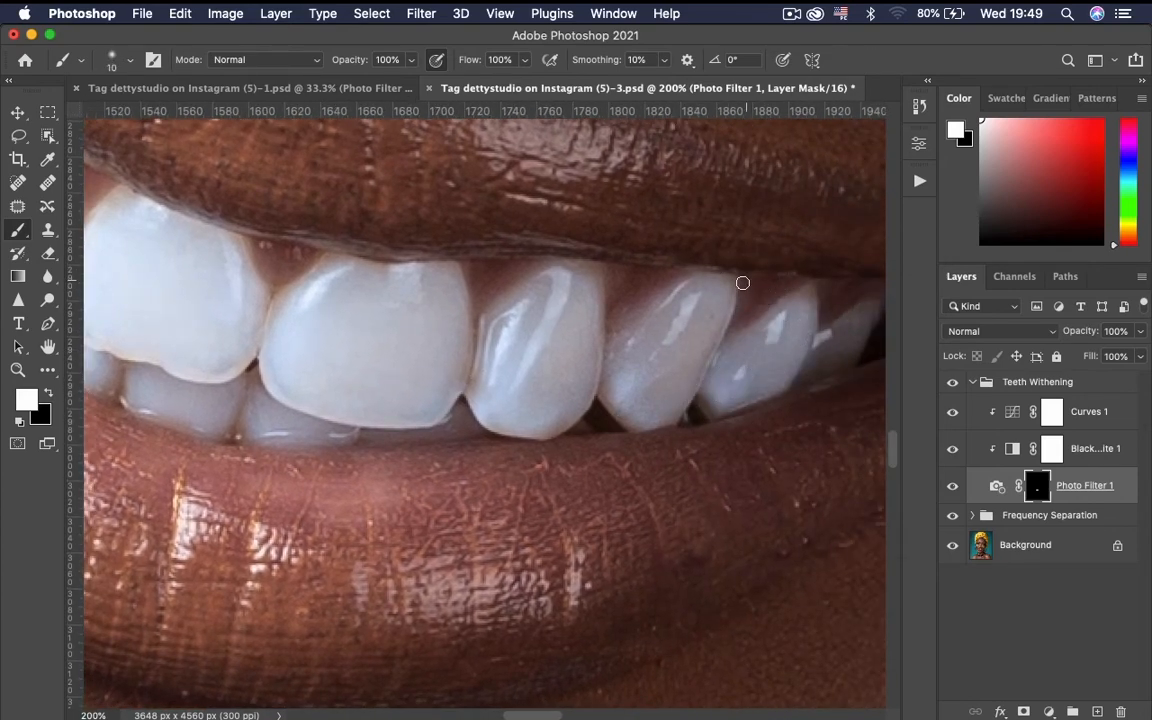
pyautogui.press('x')
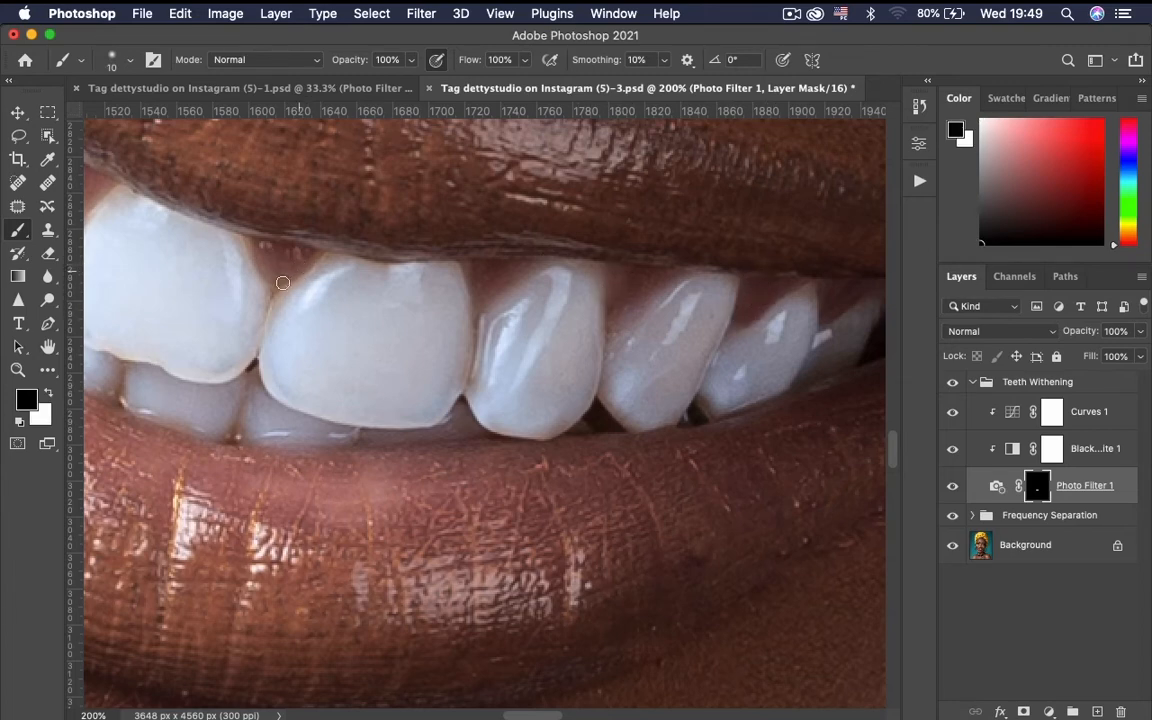
# Compare the smile with and without the whitening by toggling the visibility of the Teeth Withening group
pyautogui.press('super+minus')
pyautogui.press('super+minus')
pyautogui.press('super+minus')
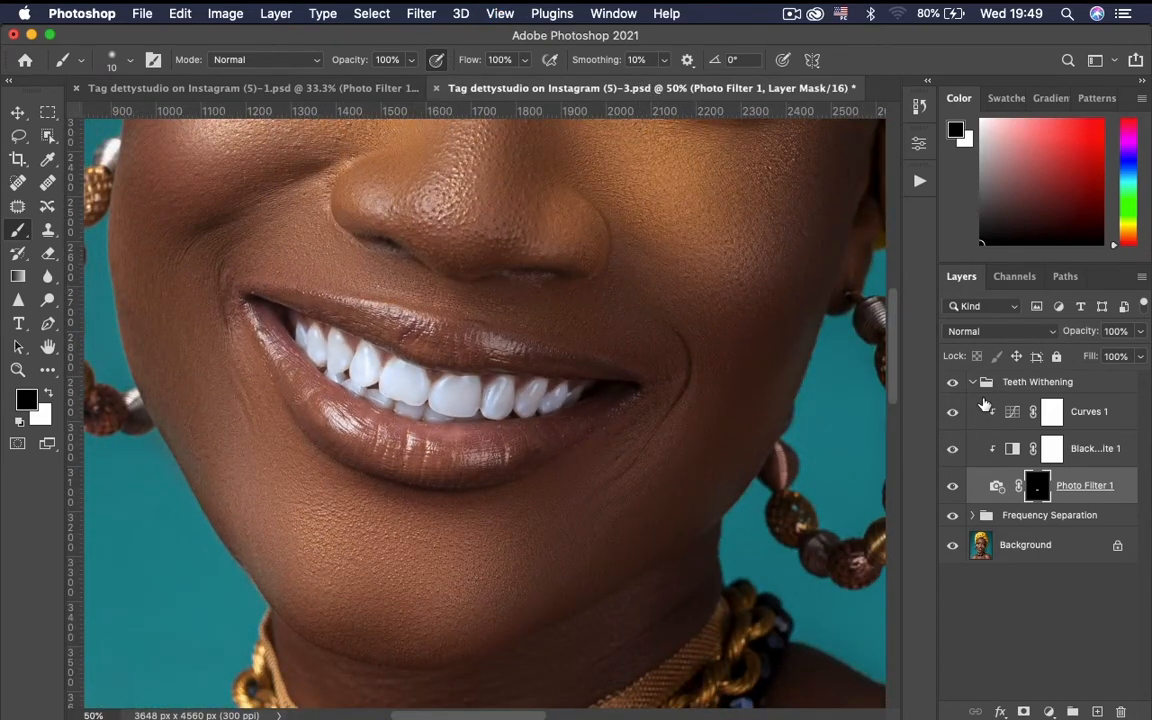
pyautogui.click(951, 384)
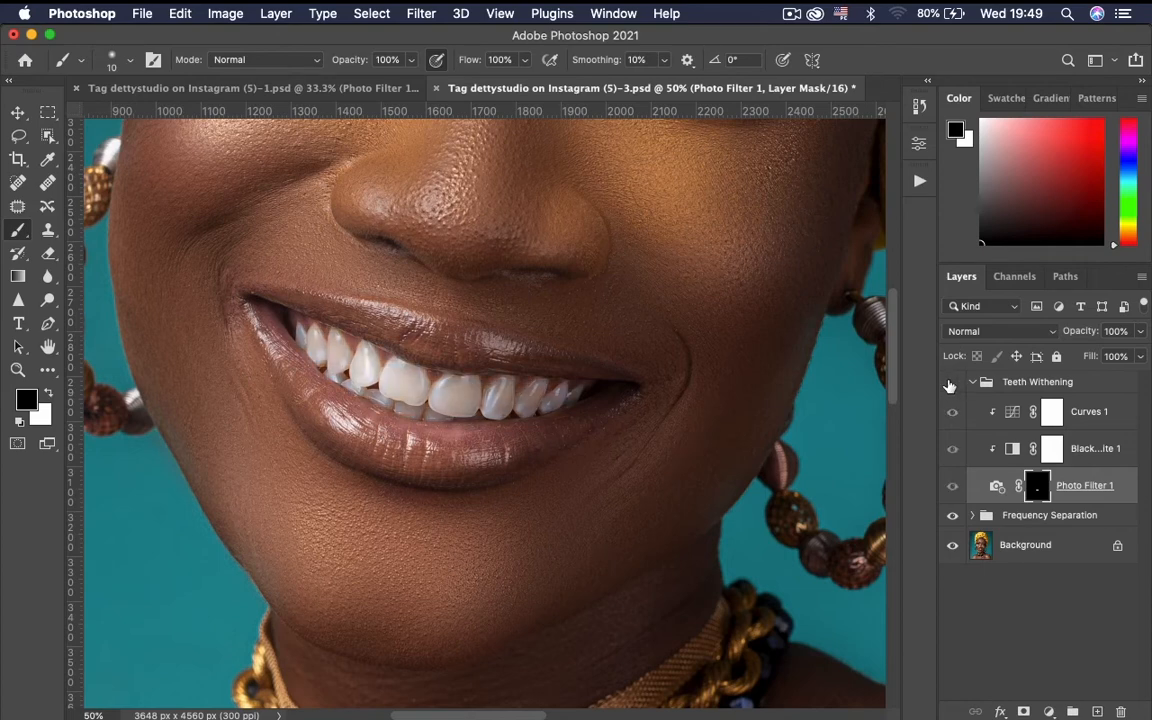
pyautogui.click(952, 384)
pyautogui.click(951, 384)
pyautogui.click(951, 384)
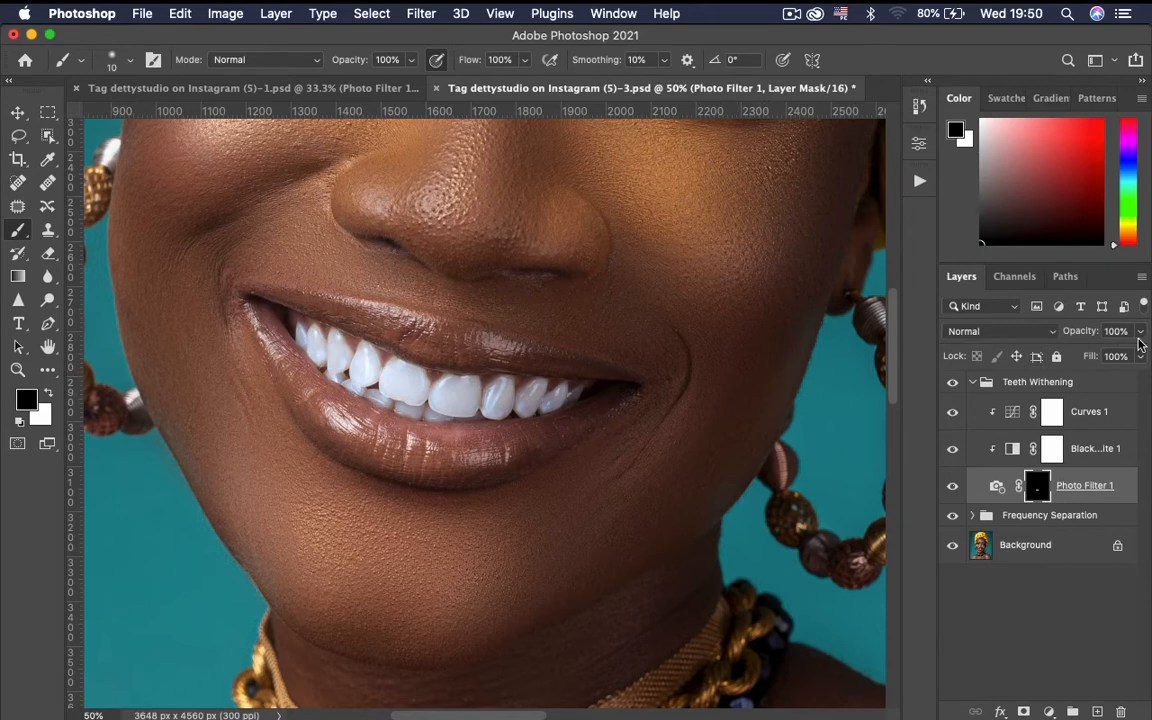
# Lower the Photo Filter layer's opacity to 70% and compare the result by toggling the Teeth Withening group's visibility
pyautogui.moveTo(1137, 333); pyautogui.dragTo(1105, 356)
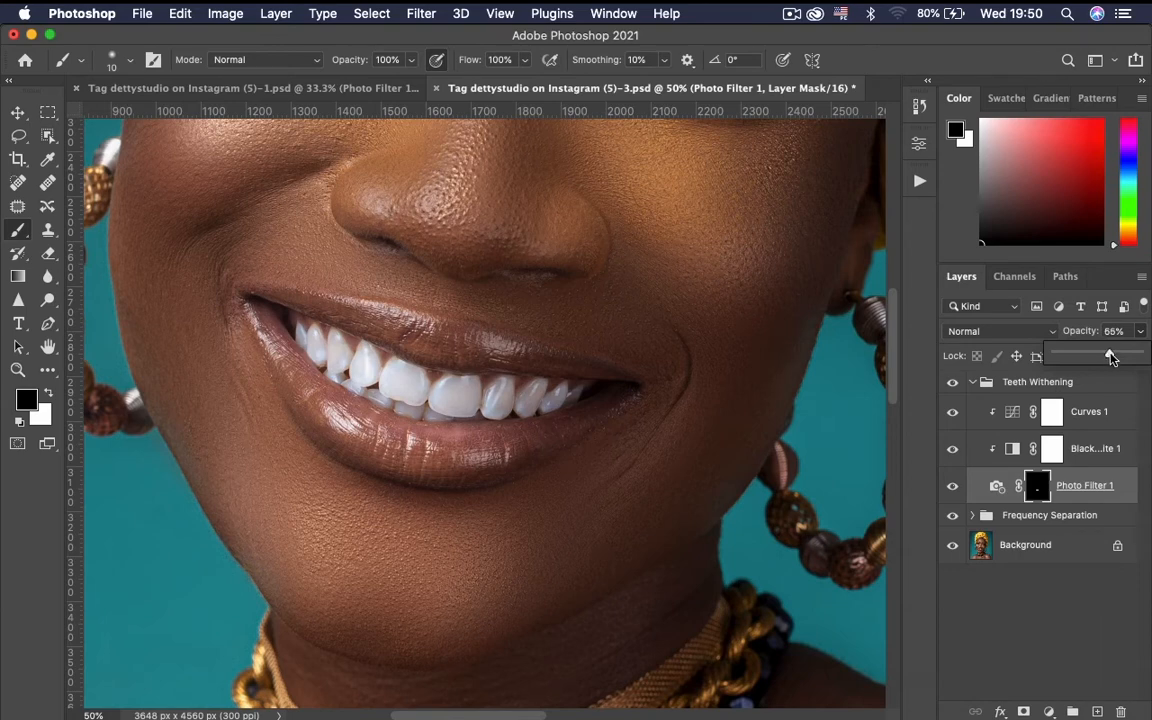
pyautogui.moveTo(1114, 359); pyautogui.dragTo(1116, 360)
pyautogui.click(953, 383)
pyautogui.click(953, 383)
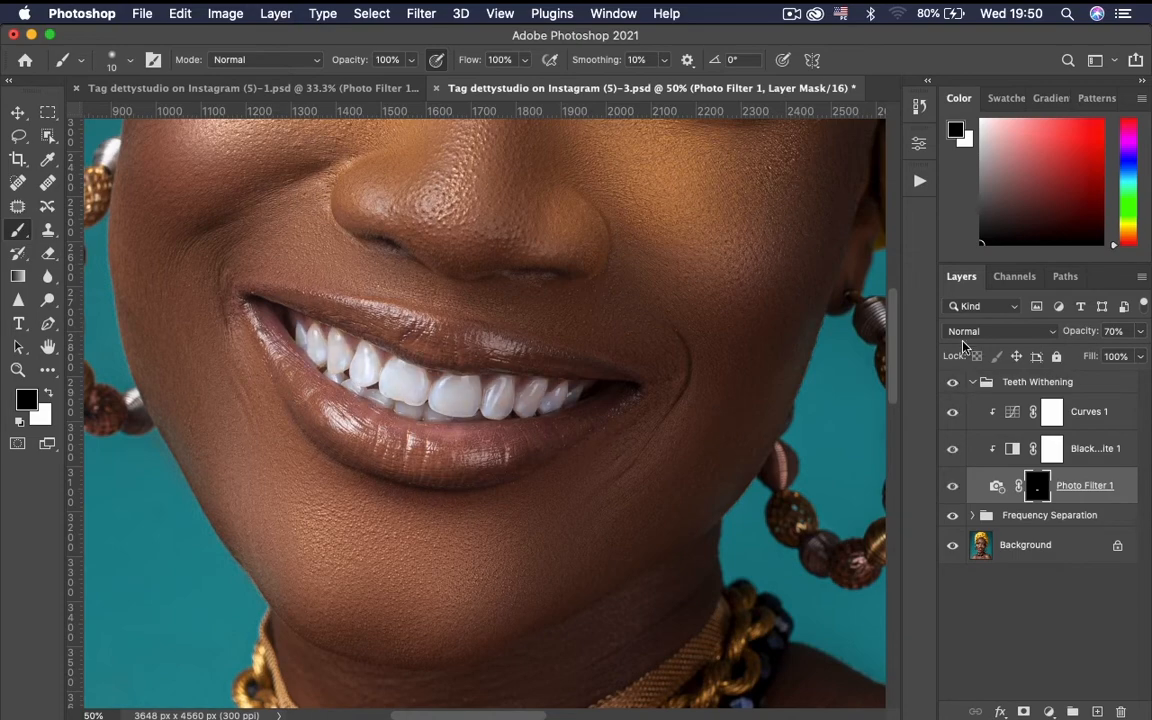
pyautogui.press('super+minus')
pyautogui.press('super+minus')
pyautogui.press('super+minus')
pyautogui.press('super+minus')
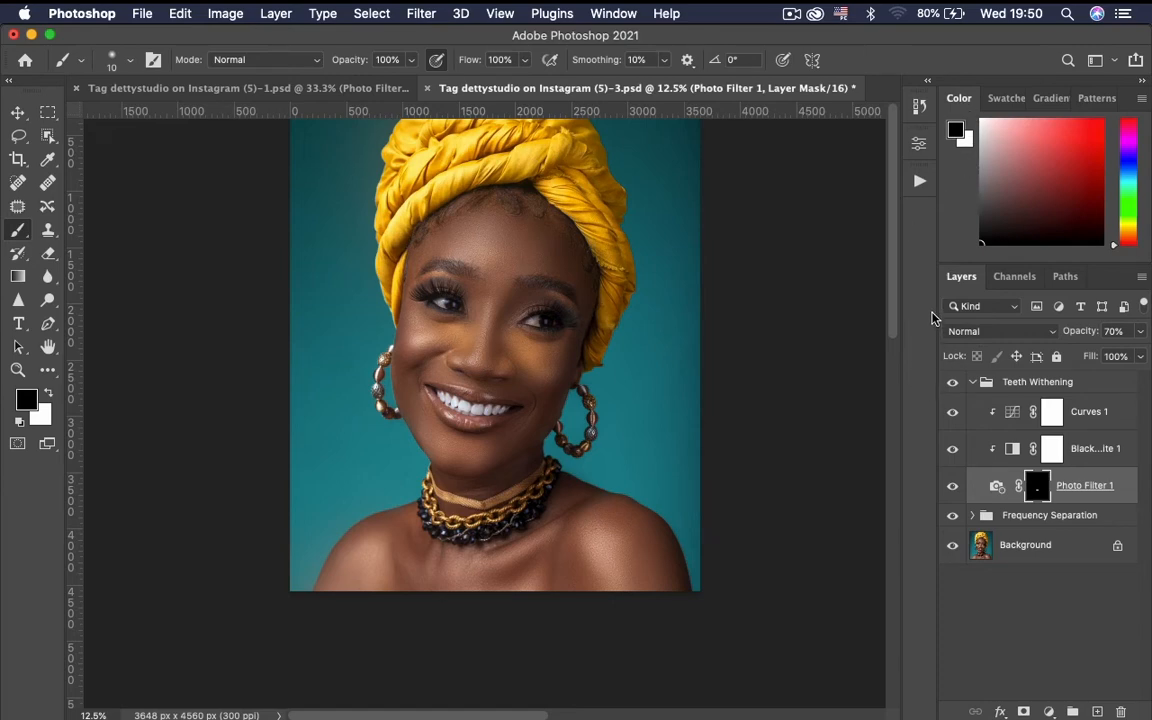
# Paint white on the Photo Filter mask over the white of the eye on the image's right side with a size 35 brush
pyautogui.press('super+plus')
pyautogui.press('super+plus')
pyautogui.press('super+plus')
pyautogui.scroll(3, 559, 231)
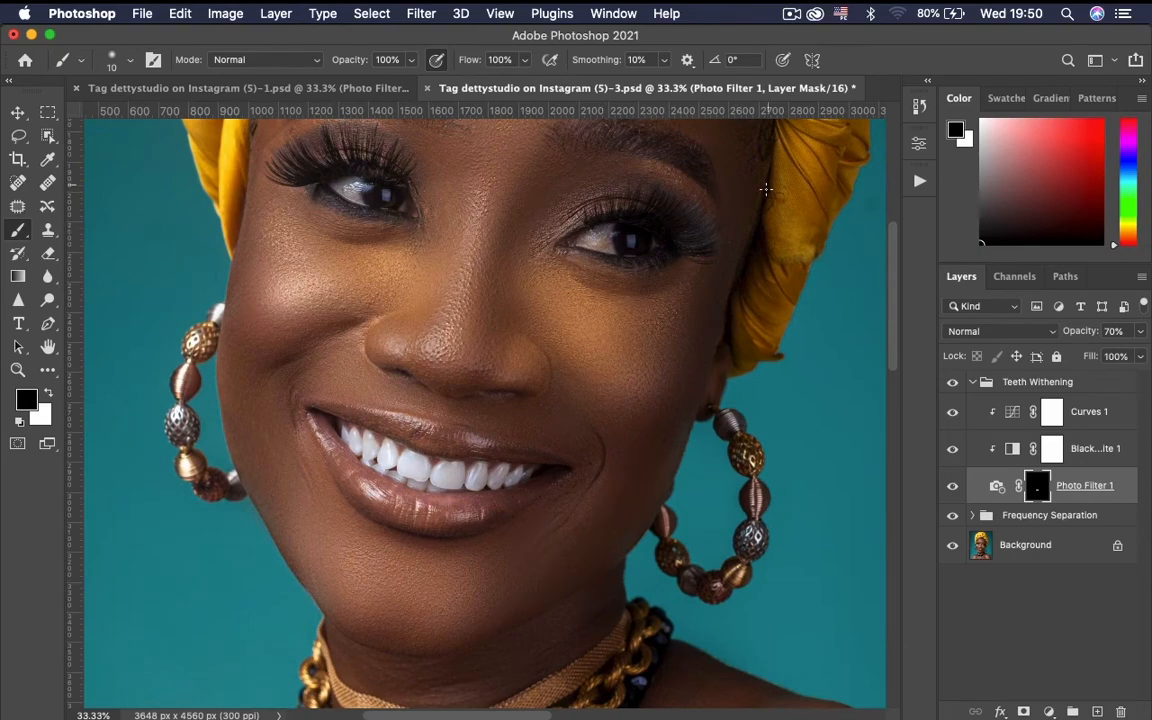
pyautogui.press('super+plus')
pyautogui.press('super+plus')
pyautogui.moveTo(633, 232); pyautogui.dragTo(577, 318)
pyautogui.press(']')
pyautogui.press(']')
pyautogui.press(']')
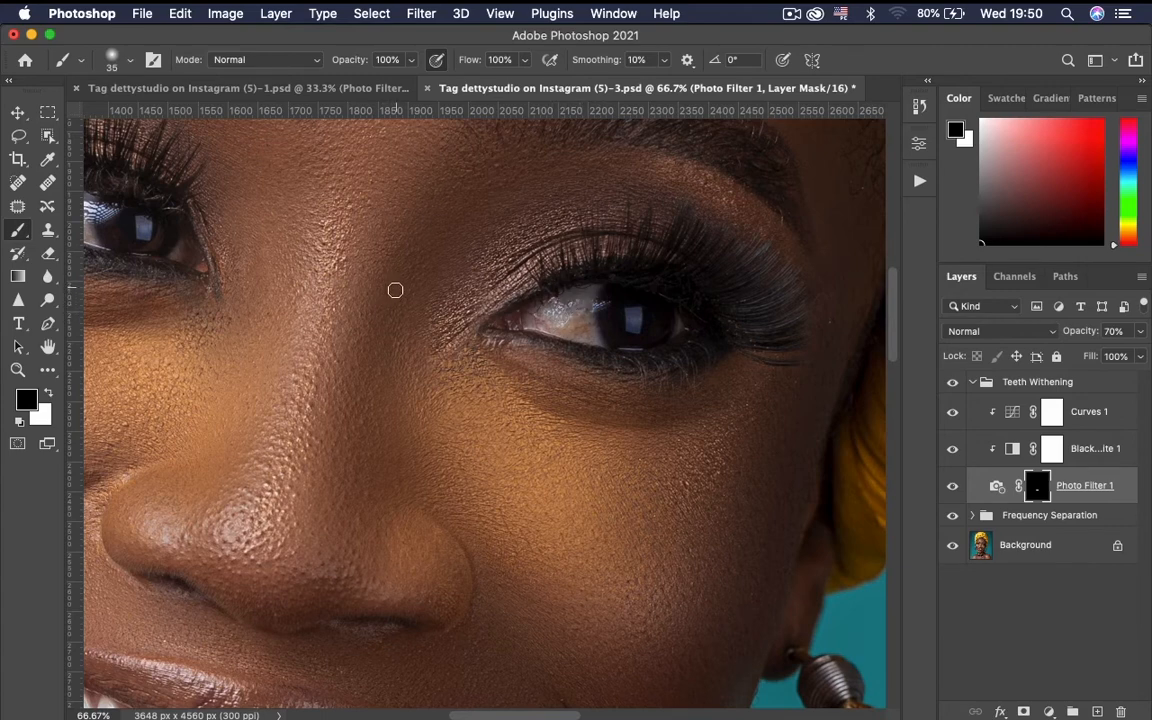
pyautogui.press('x')
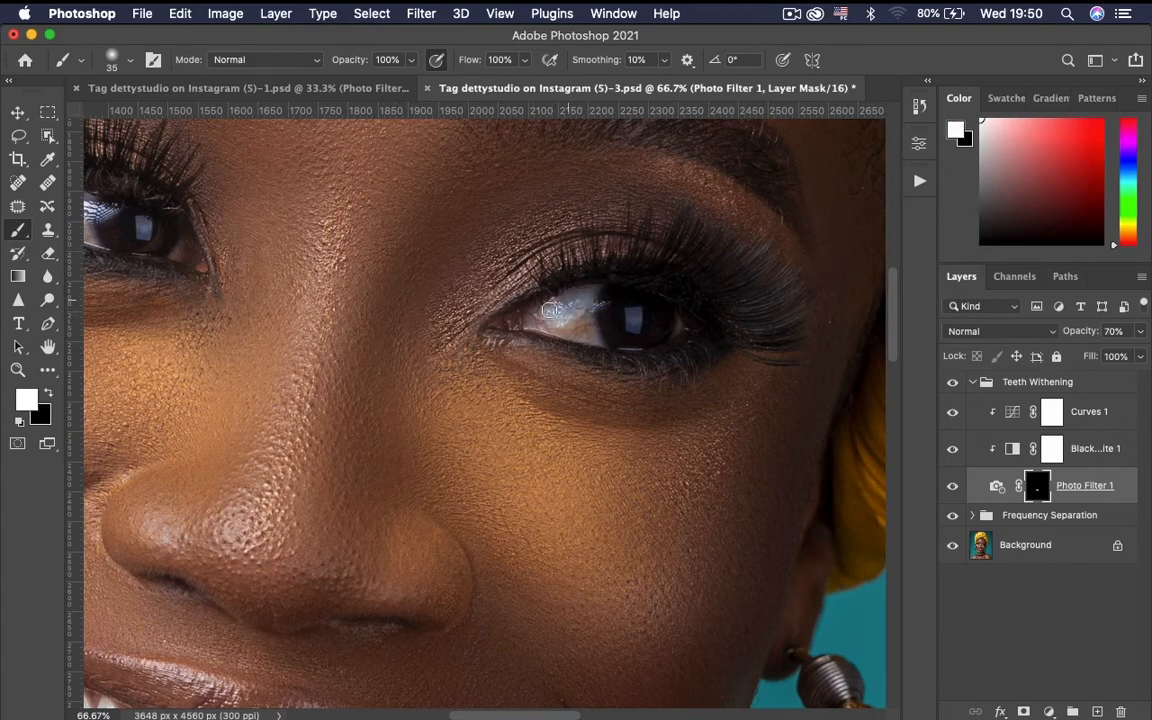
pyautogui.moveTo(547, 317)
pyautogui.mouseDown()
pyautogui.moveTo(586, 326)
pyautogui.moveTo(586, 287)
pyautogui.moveTo(591, 336)
pyautogui.mouseUp()
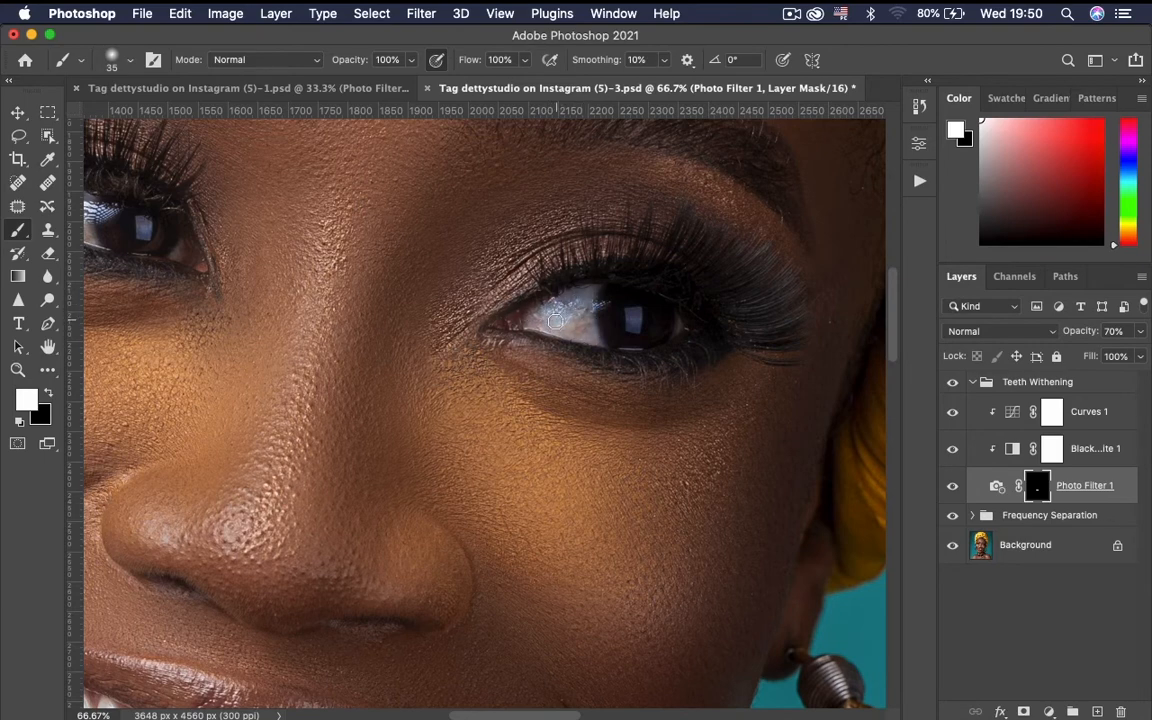
# Paint white on the Photo Filter mask over the white of the eye on the image's left side
pyautogui.moveTo(375, 342); pyautogui.dragTo(465, 321)
pyautogui.moveTo(322, 287); pyautogui.dragTo(305, 345)
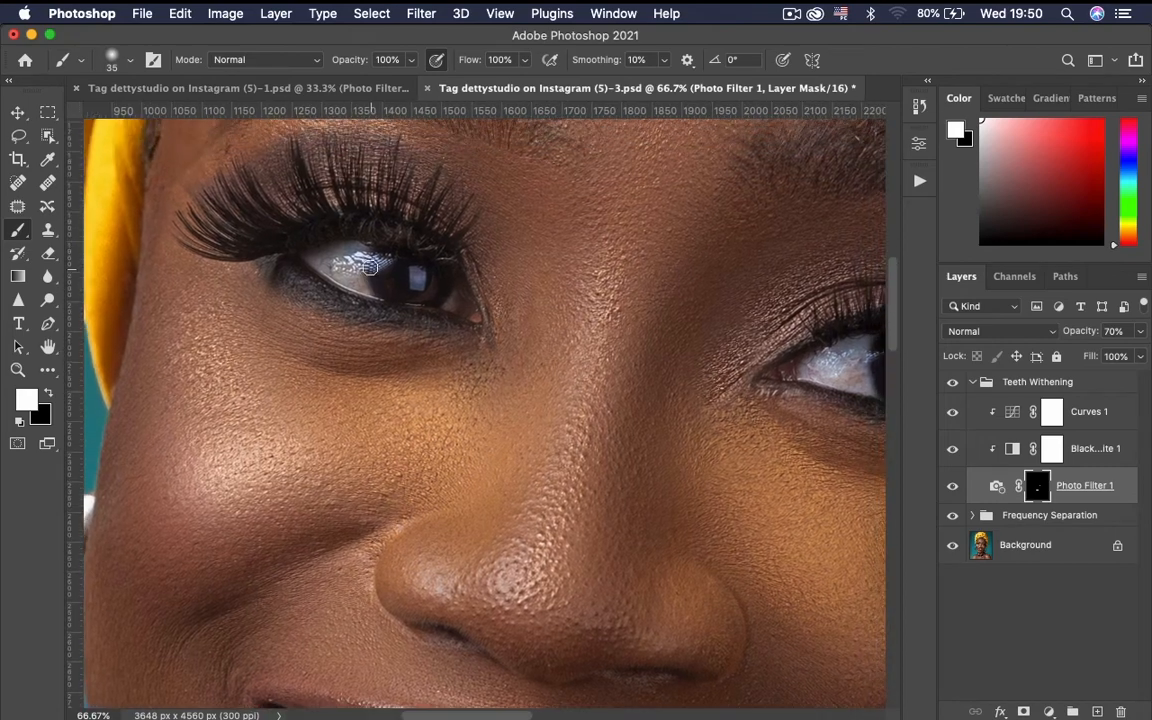
pyautogui.moveTo(367, 243)
pyautogui.mouseDown()
pyautogui.moveTo(317, 259)
pyautogui.moveTo(356, 282)
pyautogui.moveTo(341, 267)
pyautogui.moveTo(356, 247)
pyautogui.moveTo(330, 263)
pyautogui.mouseUp()
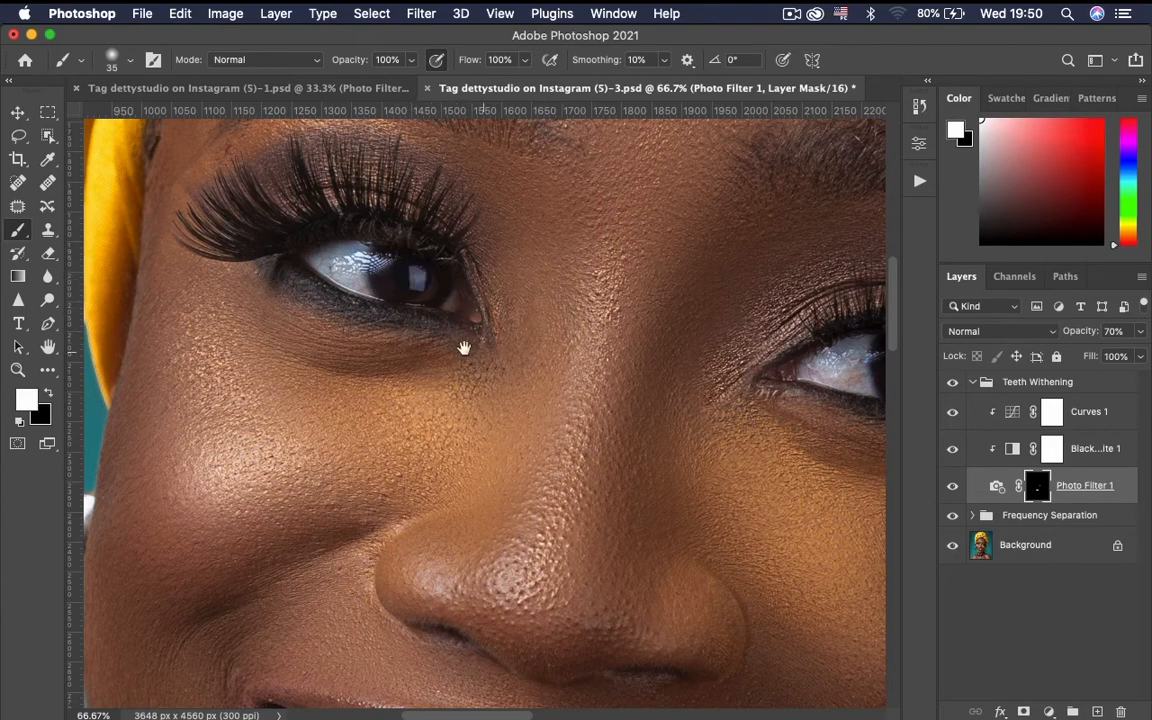
pyautogui.moveTo(465, 342); pyautogui.dragTo(401, 352)
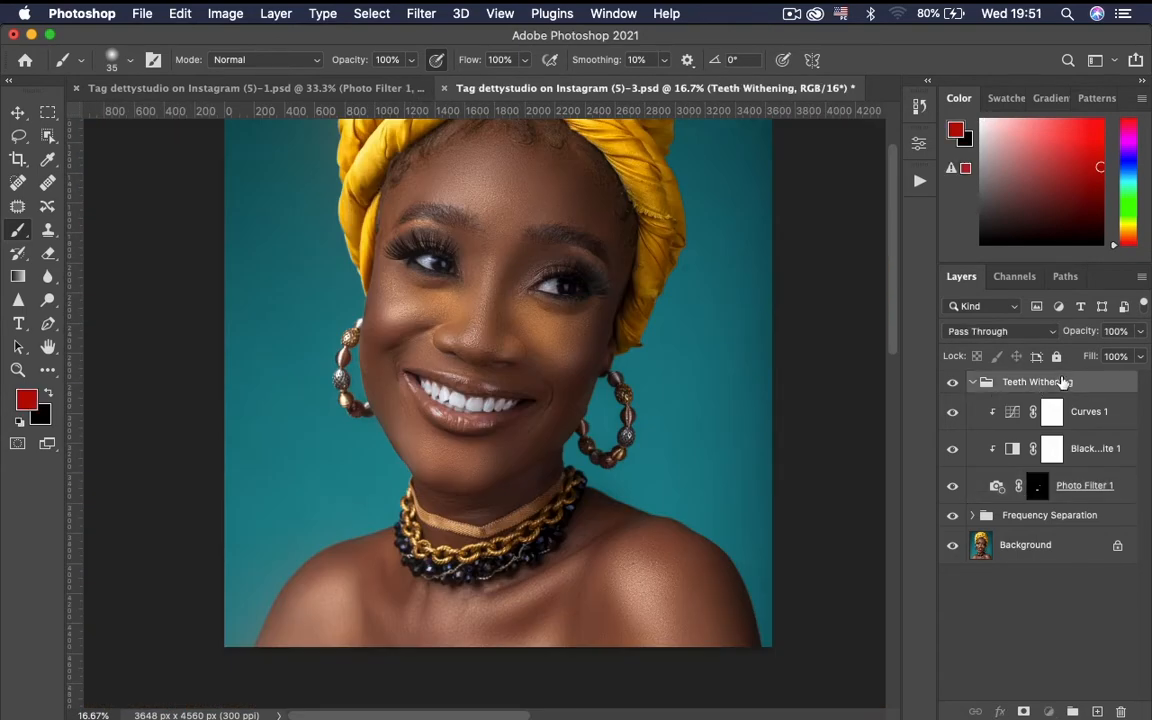
# Rename the Teeth Withening group as Eyes & Teeth Withening
pyautogui.doubleClick(1050, 382)
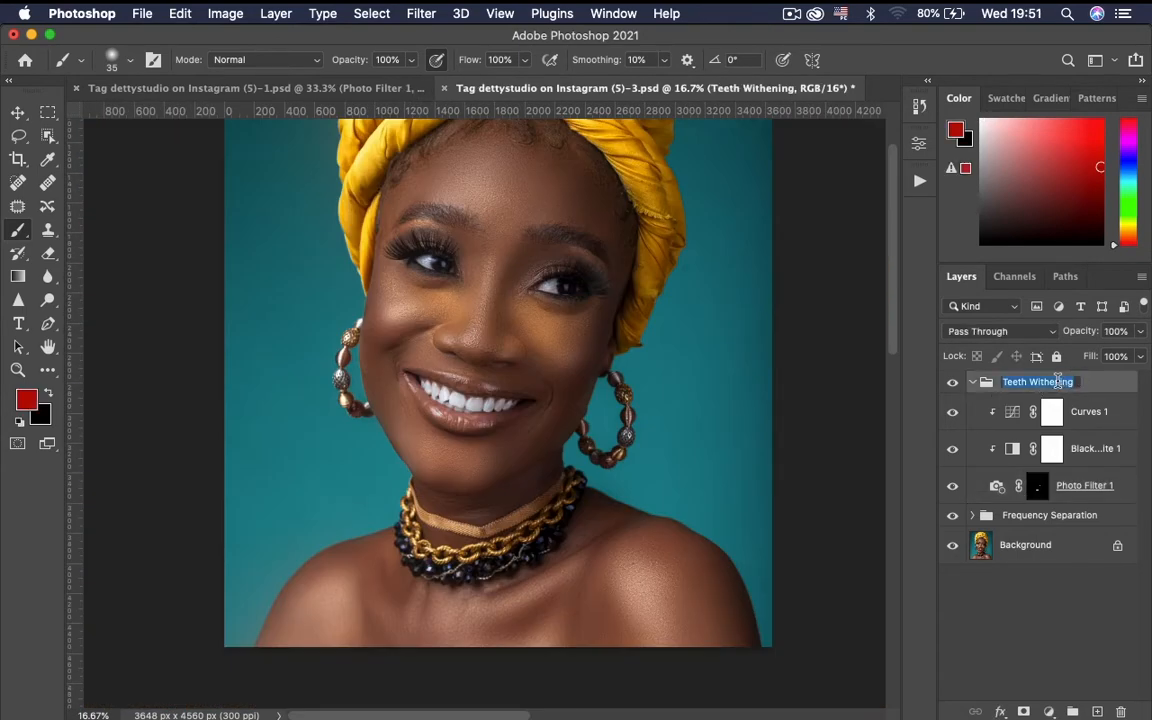
pyautogui.click(1023, 381)
pyautogui.write('Eyes 7')
pyautogui.press('BackSpace')
pyautogui.write('&')
pyautogui.press('Return')
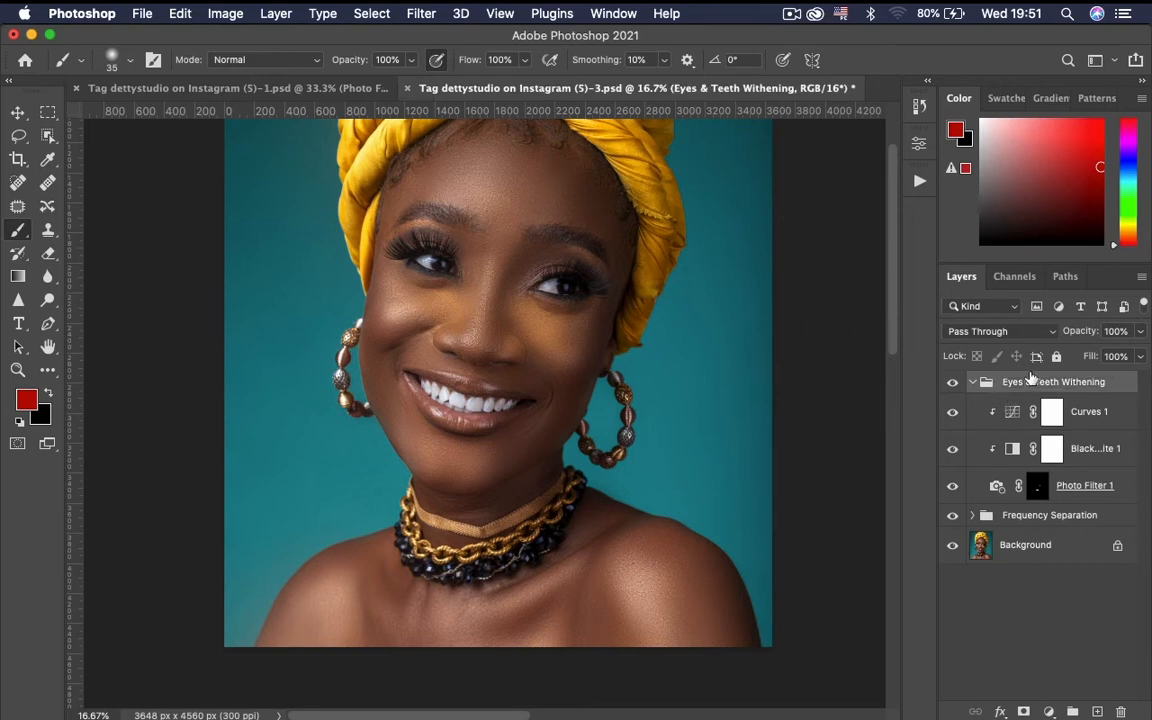
# Collapse the Eyes & Teeth Withening group and toggle its visibility to compare the portrait before and after
pyautogui.click(971, 383)
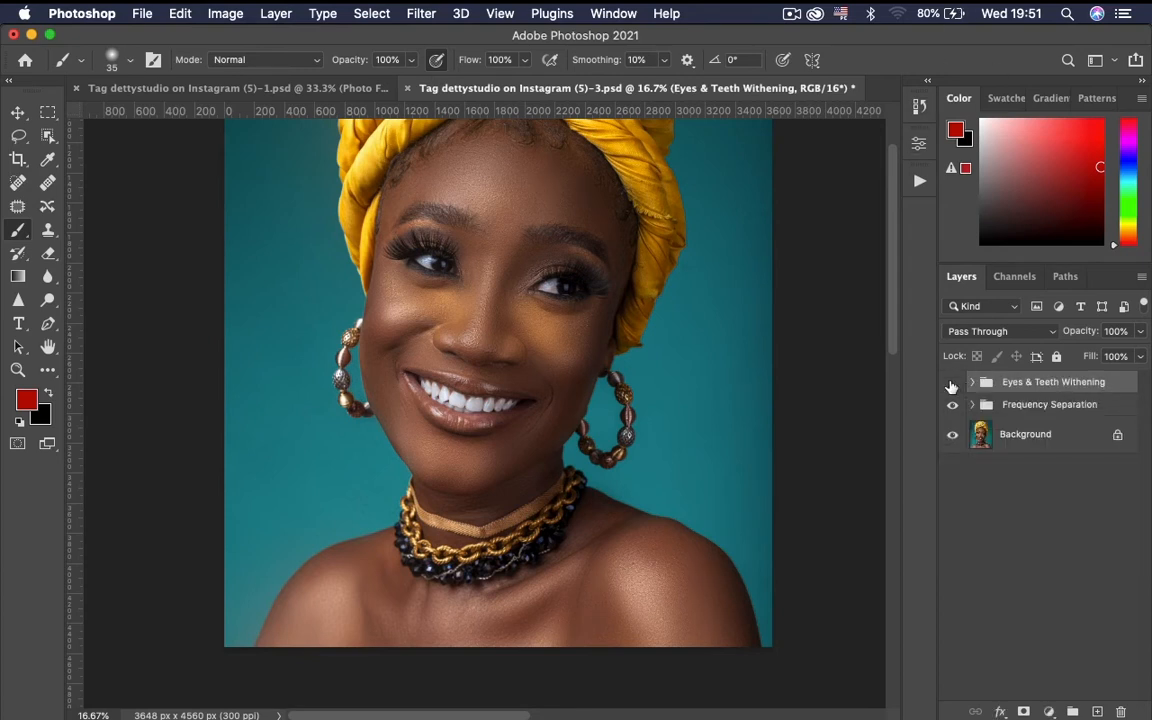
pyautogui.click(952, 382)
pyautogui.click(955, 383)
pyautogui.click(957, 384)
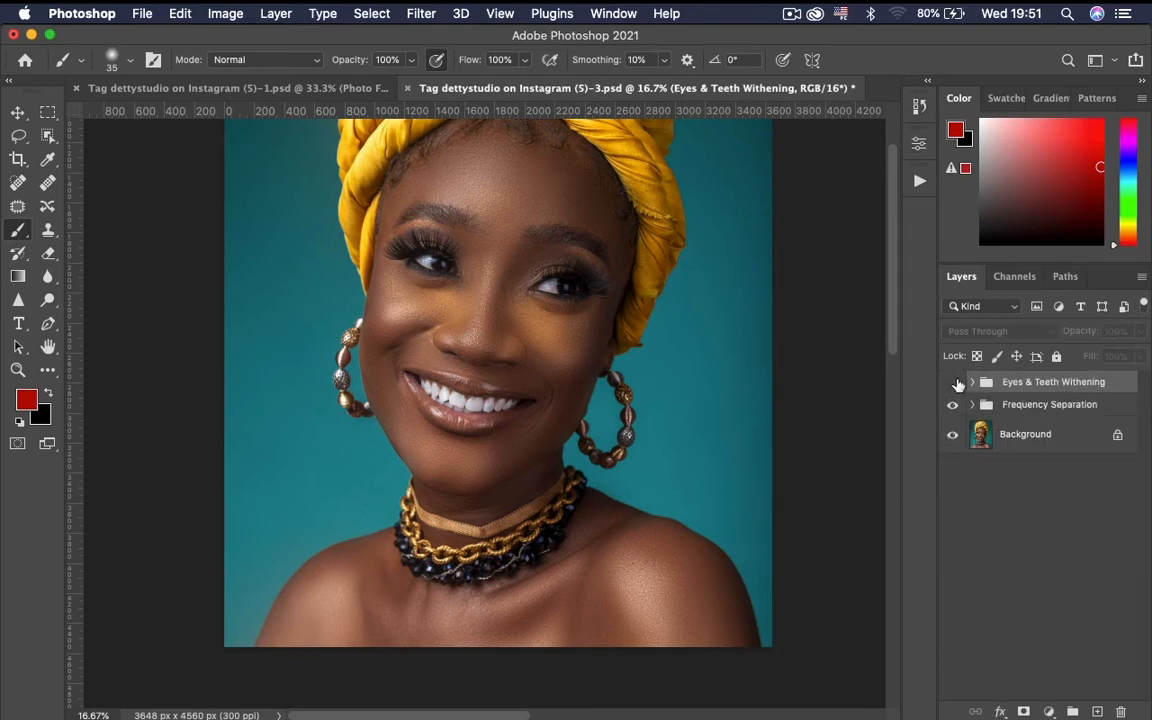
pyautogui.click(954, 382)
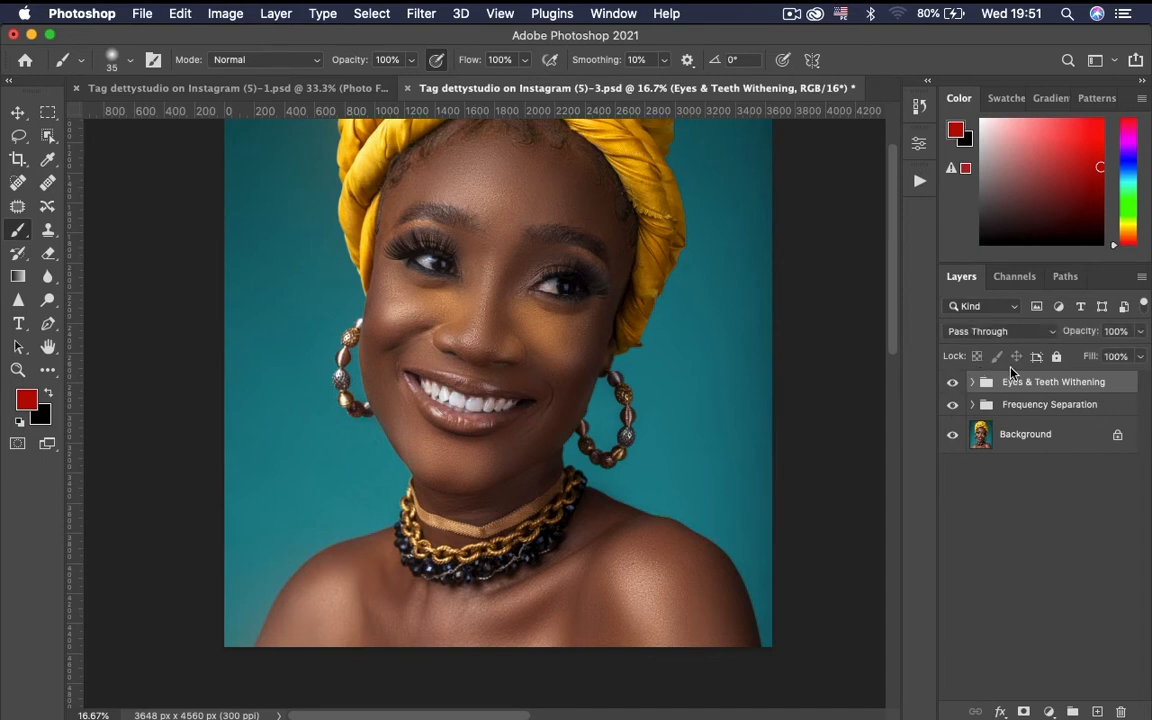